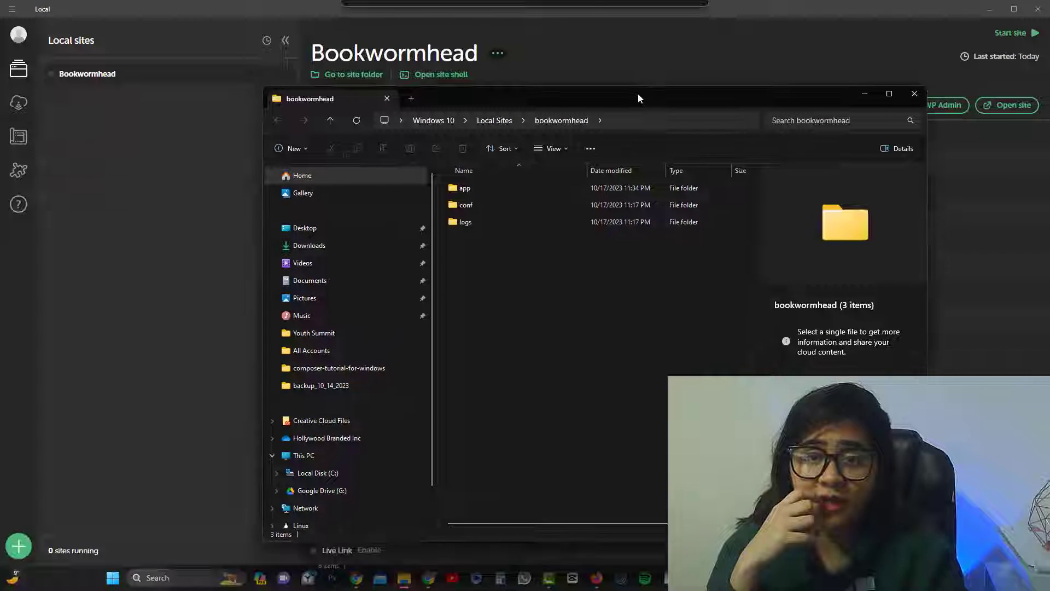
Step: Look inside the site's app, conf and logs folders, returning to bookwormhead each time
drag(638, 93, 642, 78)
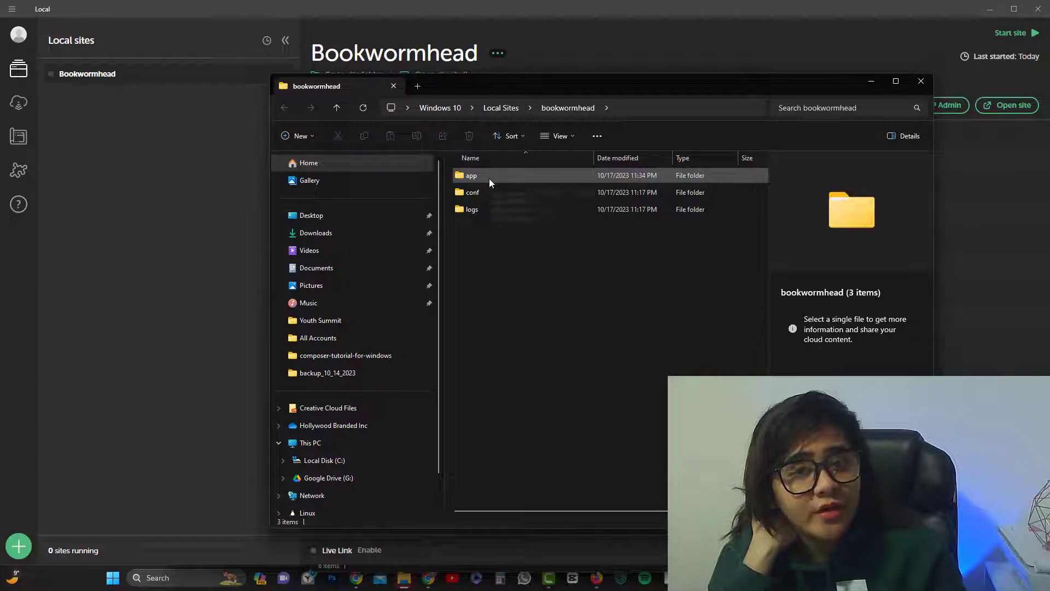
double_click(472, 174)
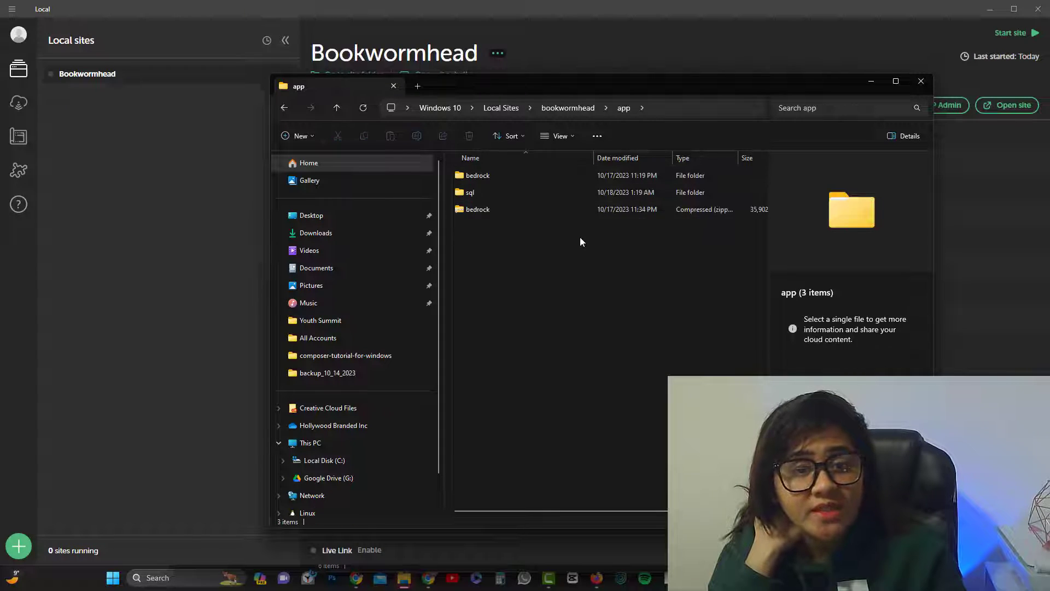
click(566, 107)
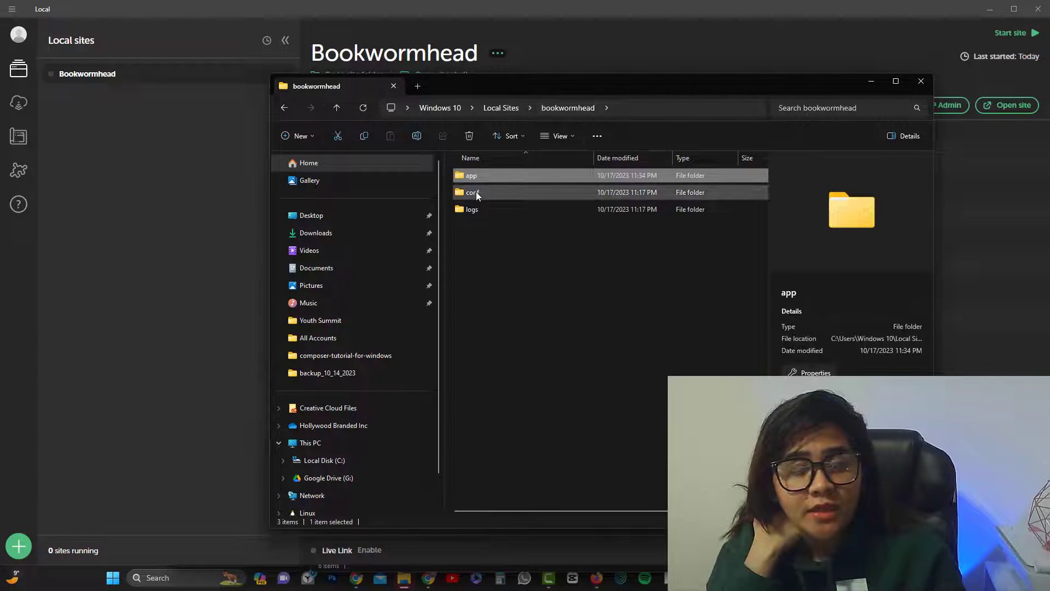
double_click(462, 195)
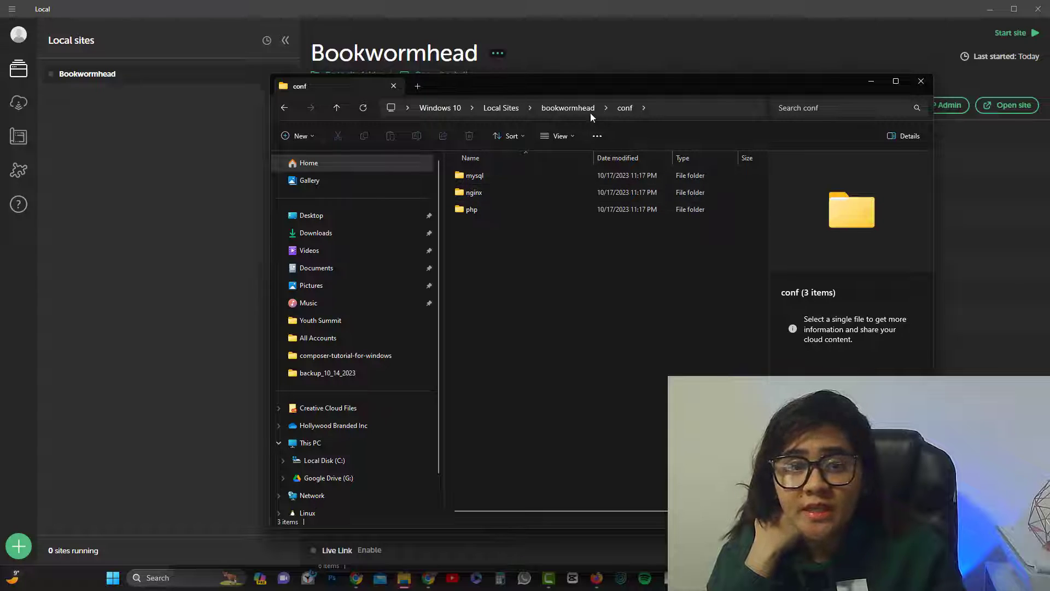
double_click(490, 212)
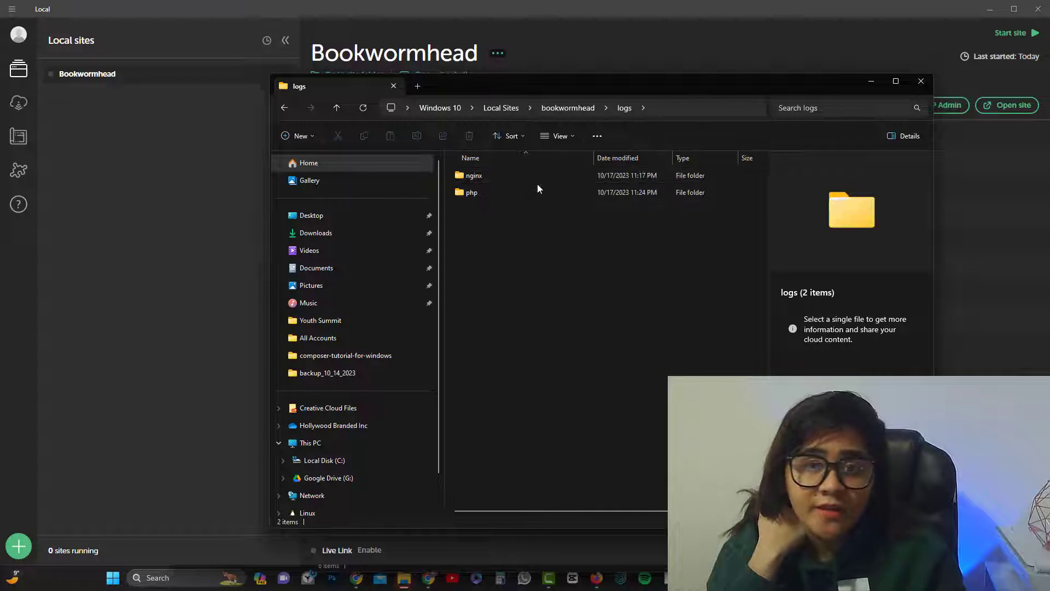
click(563, 109)
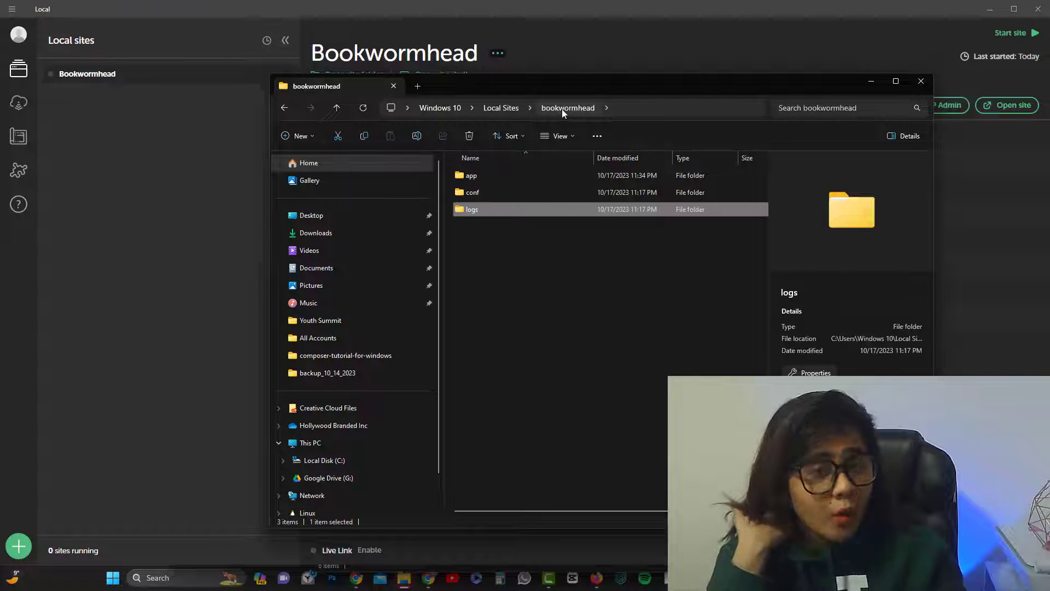
Step: Go into app > bedrock > config and open application.php in the code editor
double_click(512, 174)
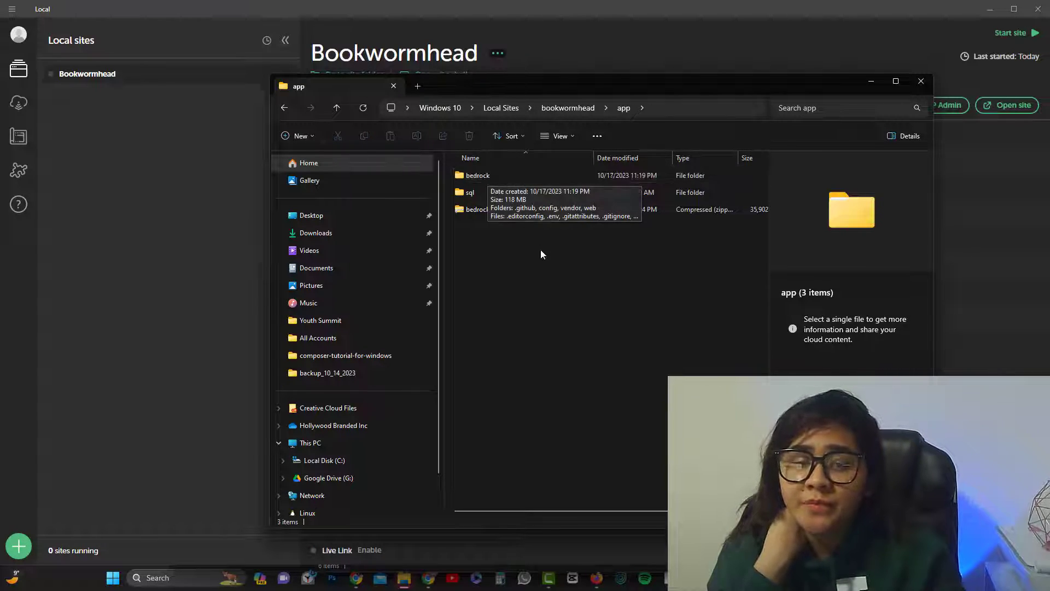
double_click(498, 178)
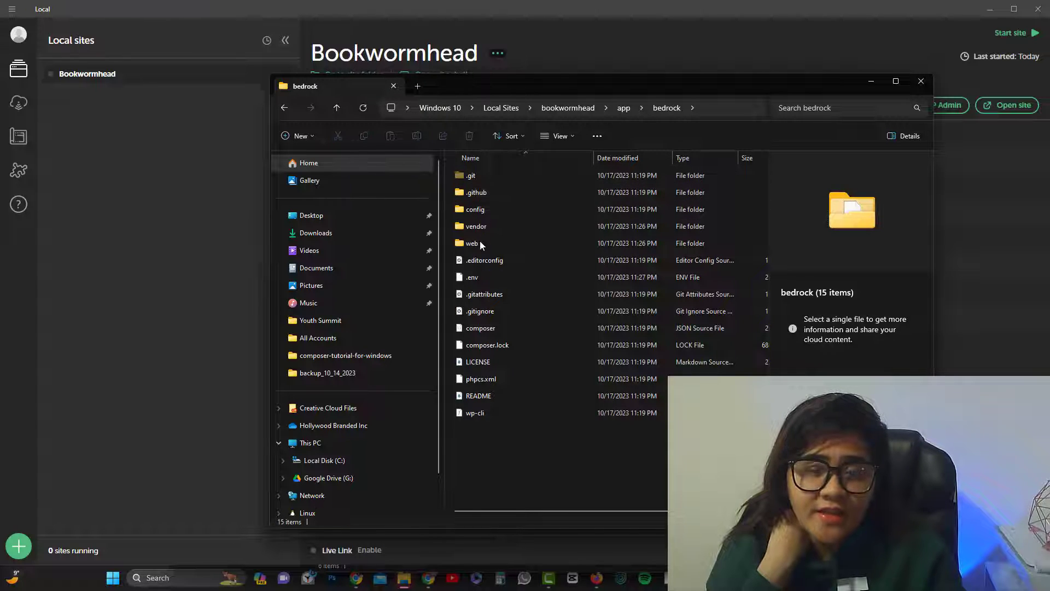
double_click(507, 213)
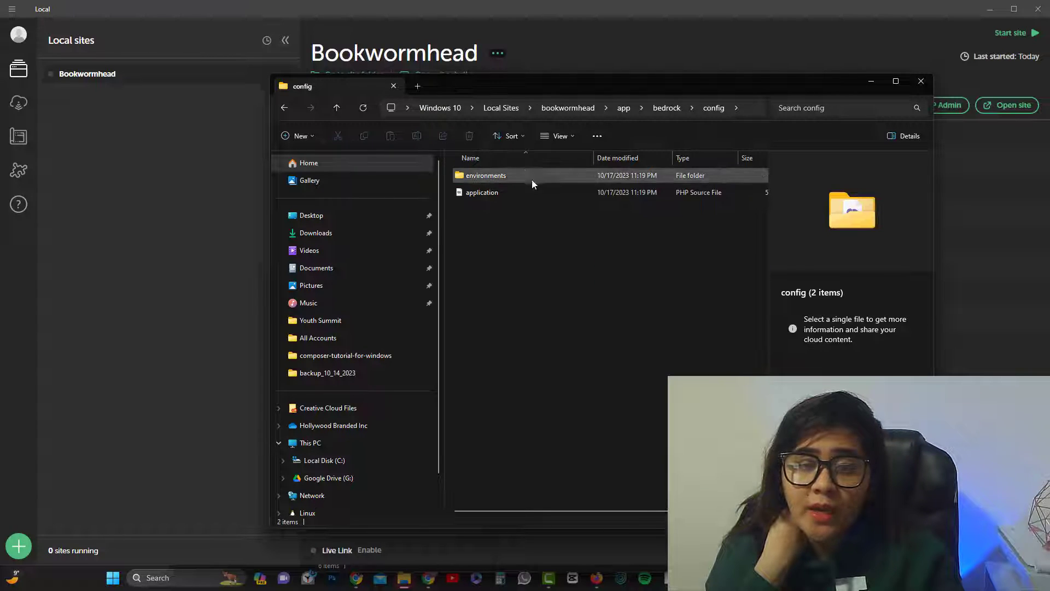
double_click(504, 198)
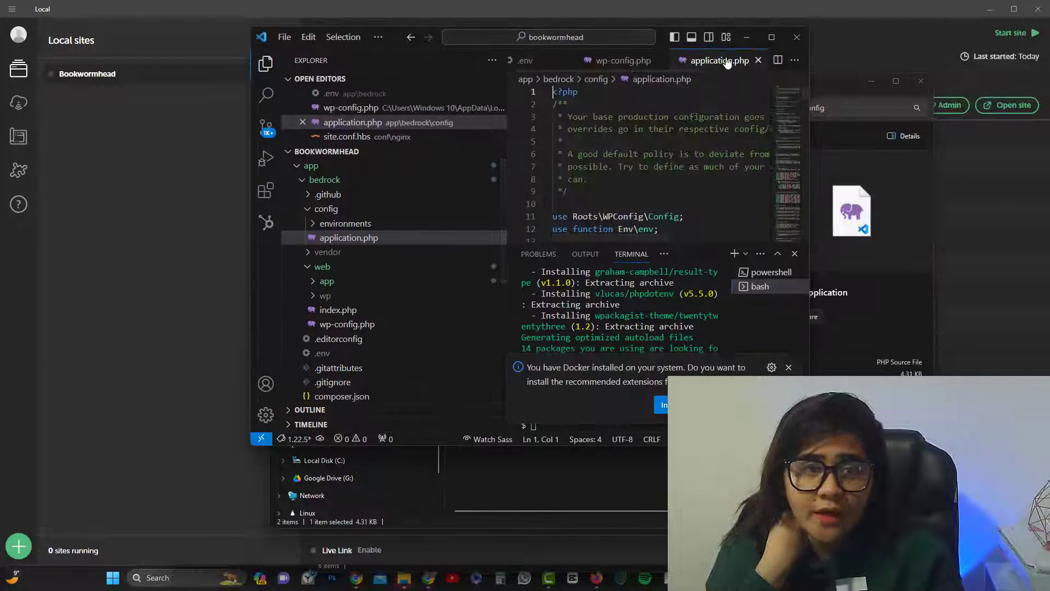
Step: Maximize VS Code, scroll through application.php's document root and .env code, then close it
click(769, 37)
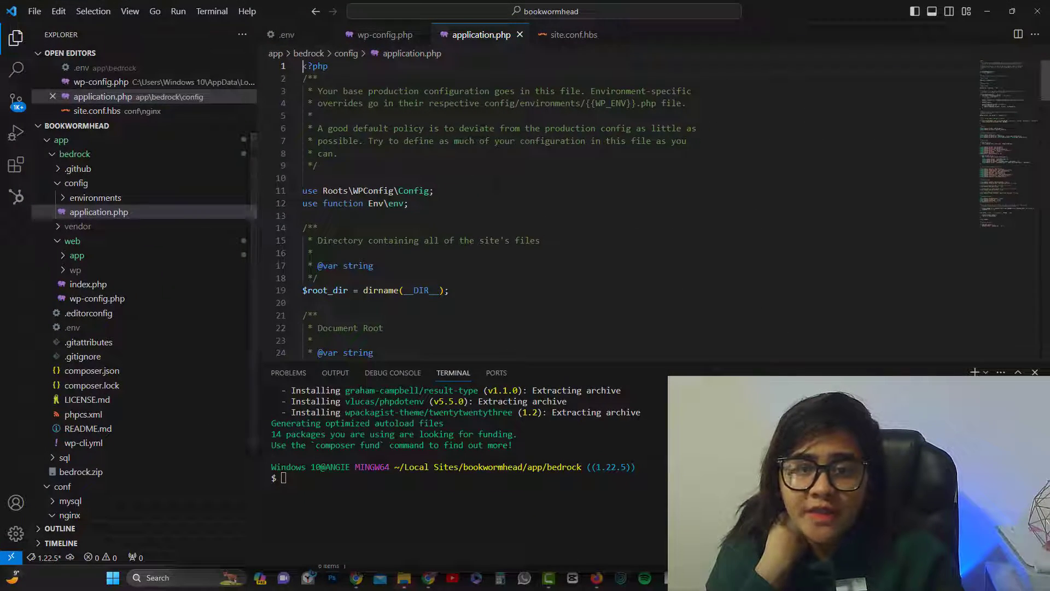
scroll(601, 208, down, 1)
scroll(502, 193, down, 4)
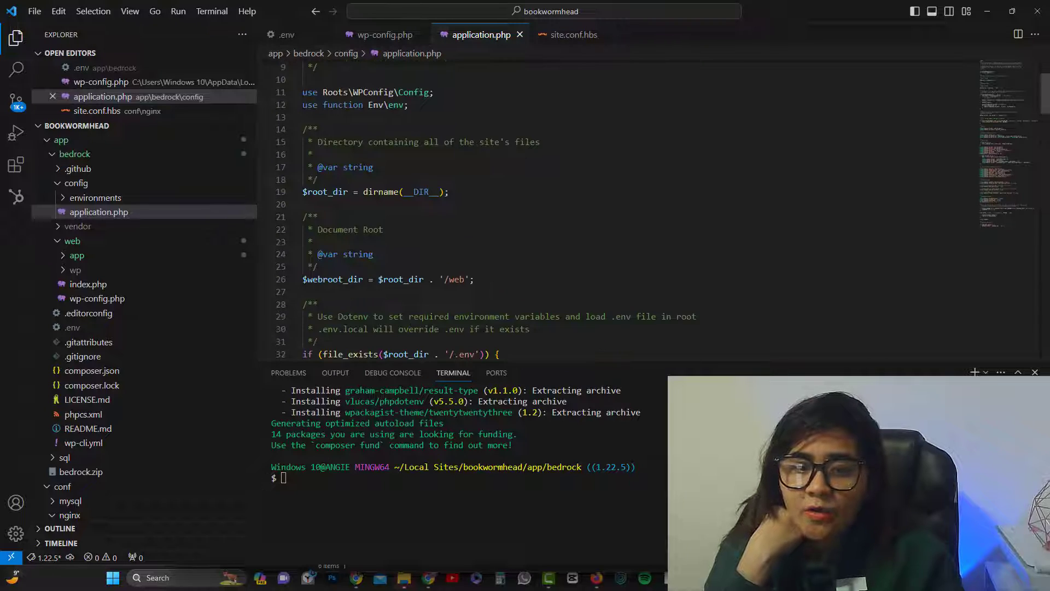
scroll(502, 193, down, 3)
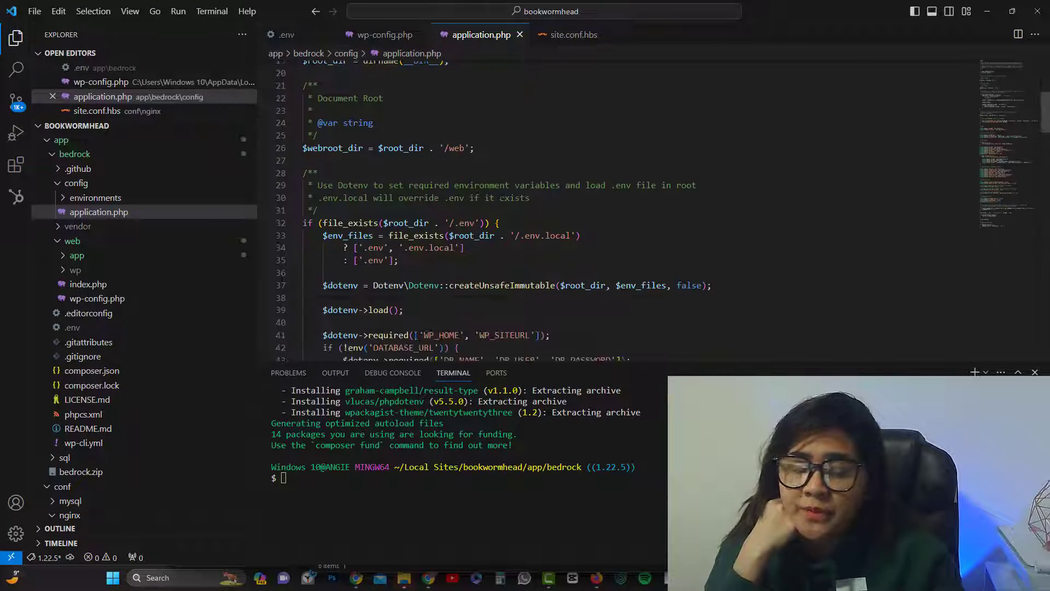
scroll(502, 191, down, 4)
scroll(502, 192, up, 3)
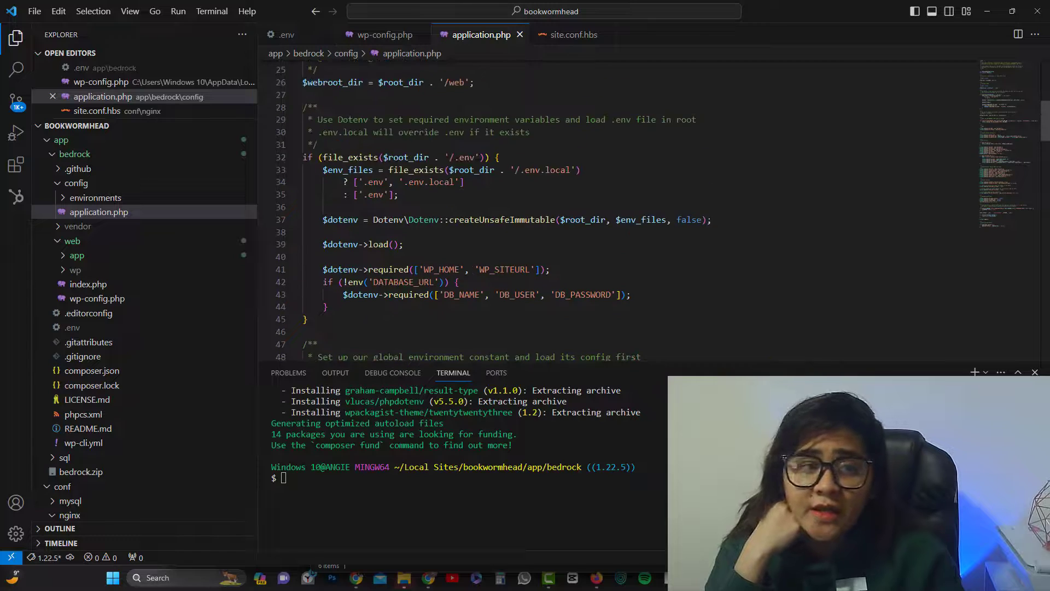
click(519, 35)
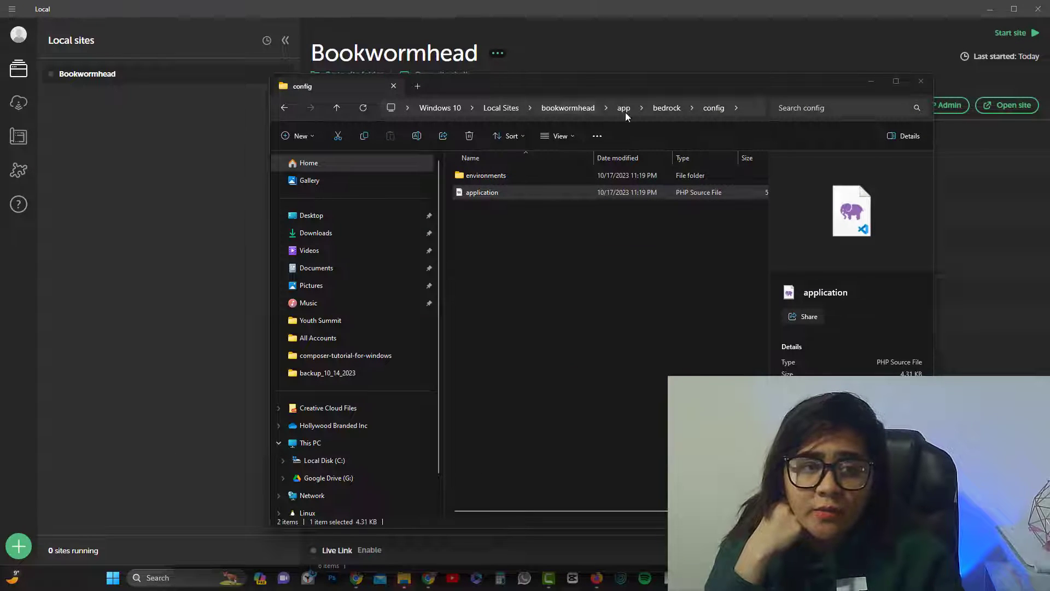
Step: Navigate from bedrock's config folder up to app, which holds bedrock, sql and the bedrock zip
click(652, 110)
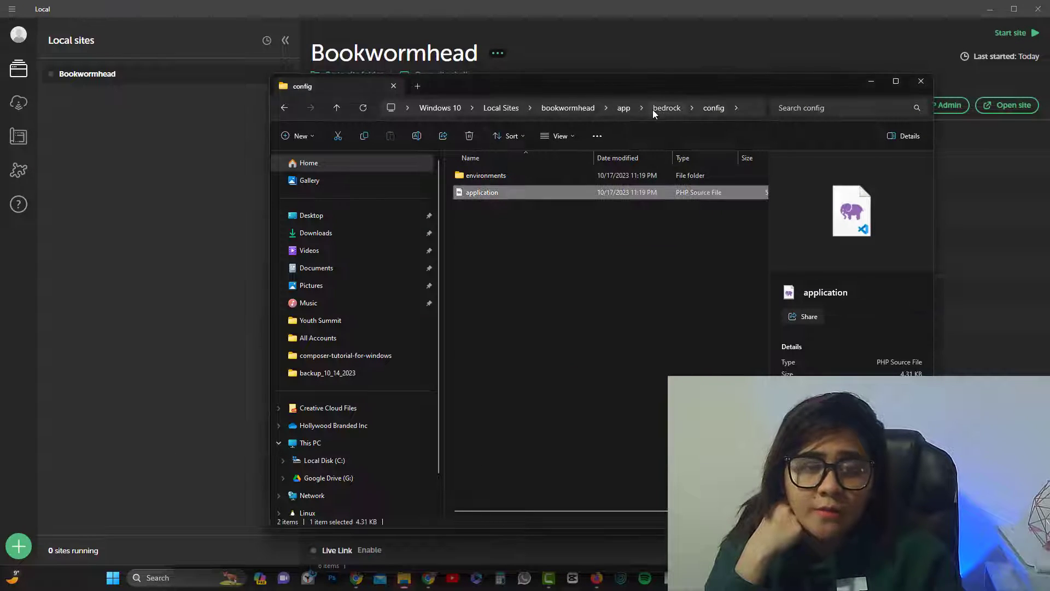
click(620, 116)
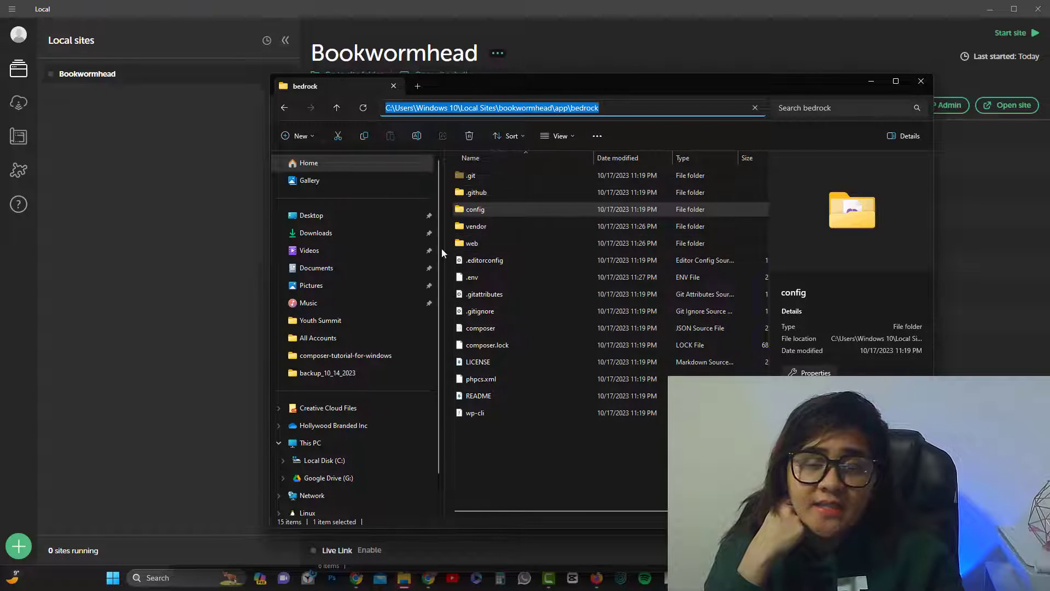
click(667, 142)
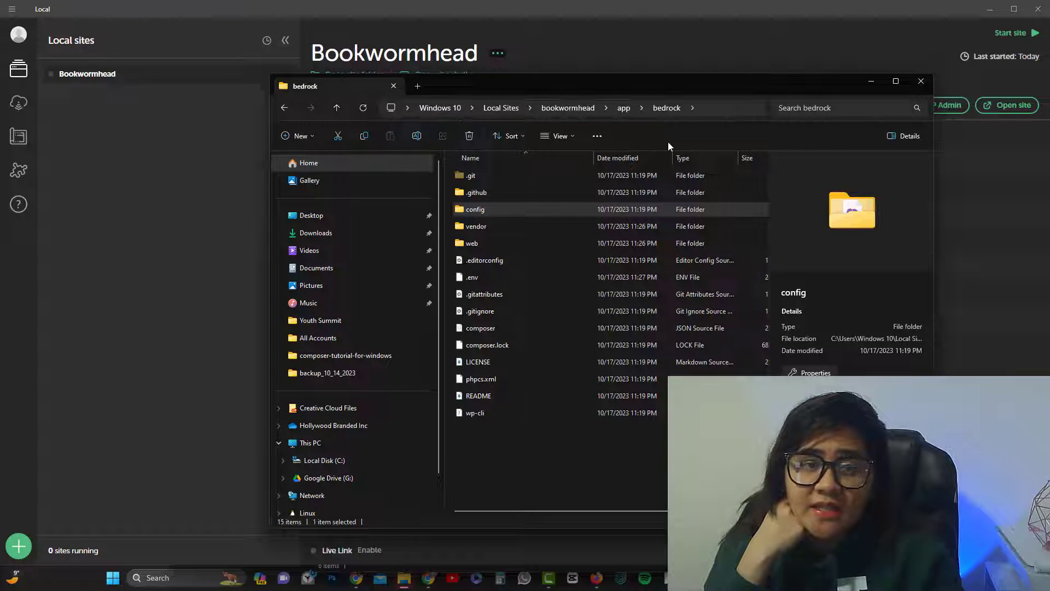
click(620, 112)
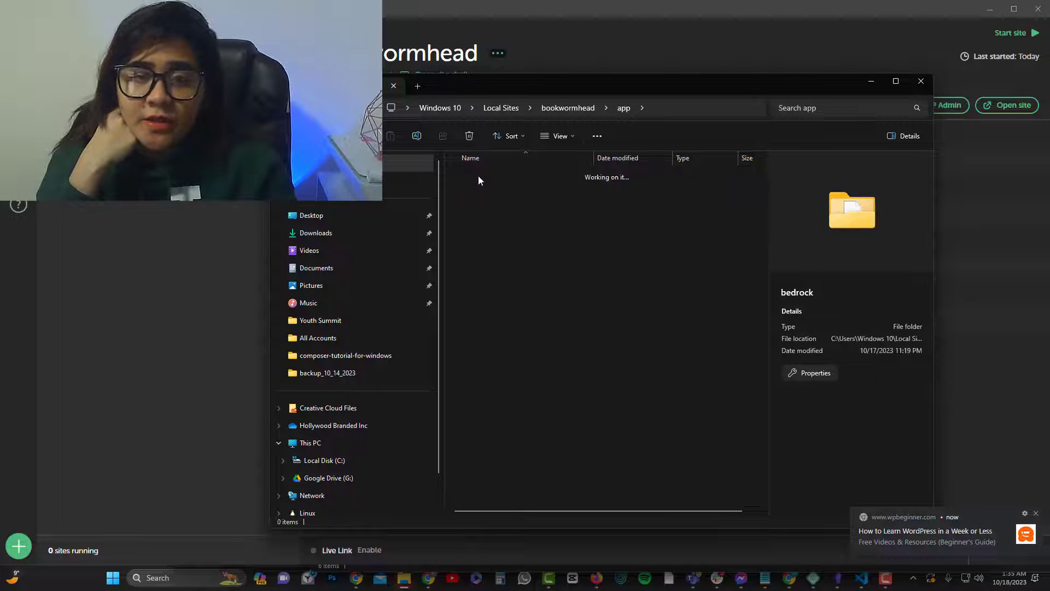
double_click(478, 176)
click(622, 112)
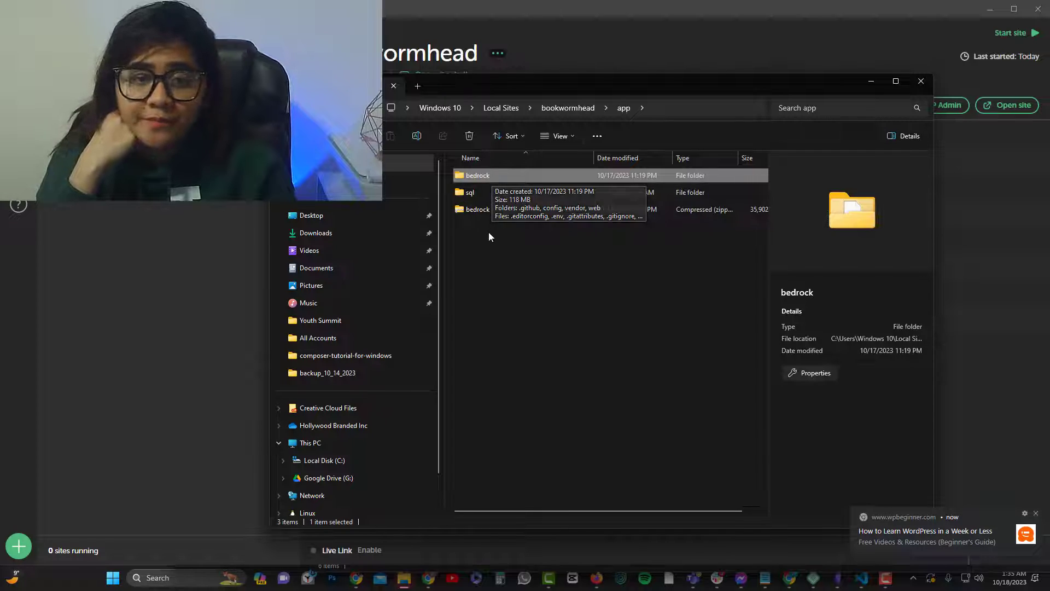
click(466, 247)
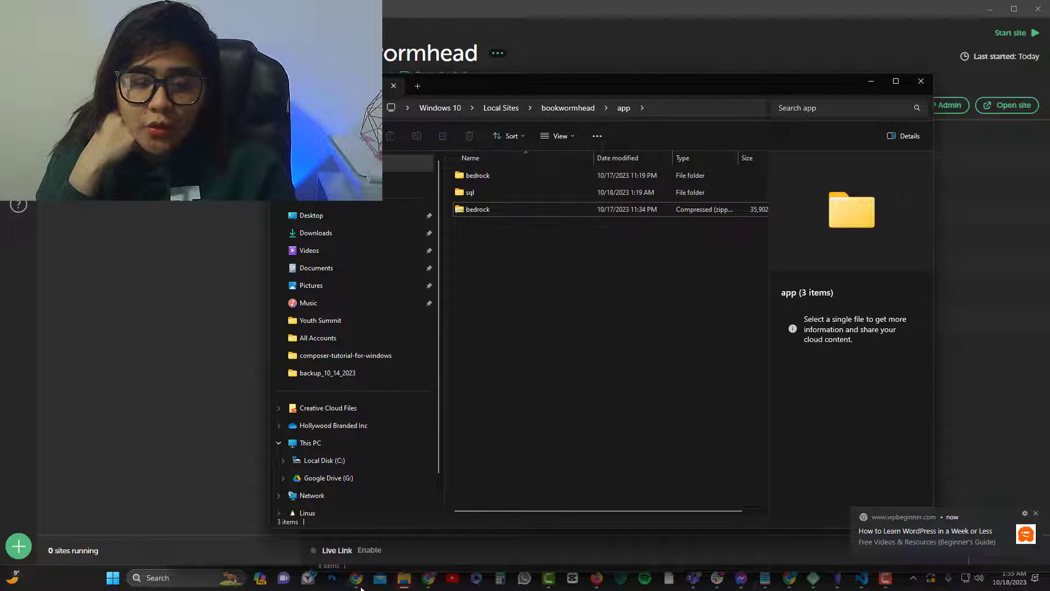
mouse_move(358, 583)
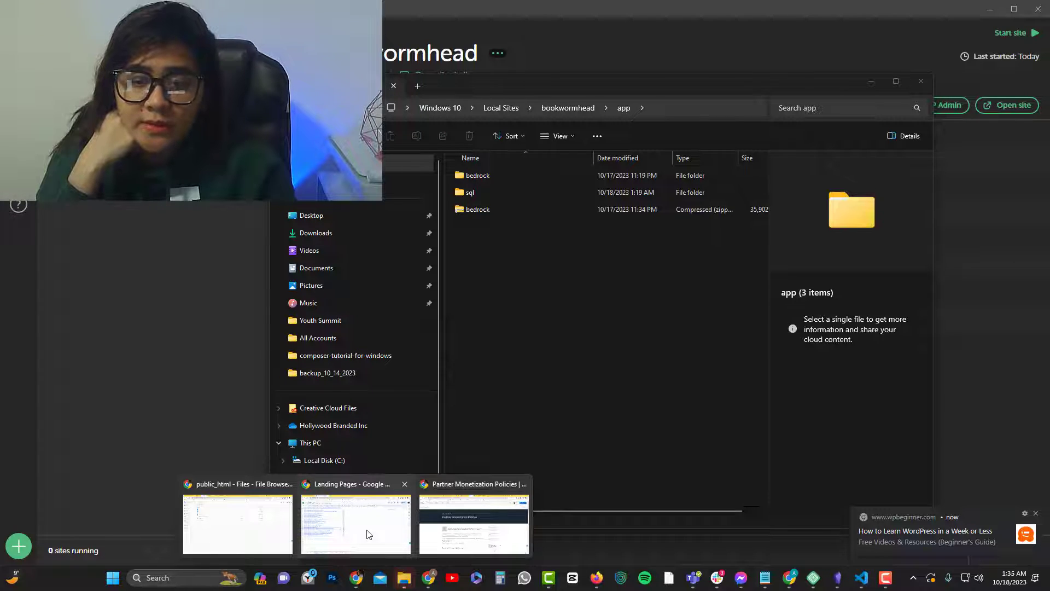
Step: Switch to the Hostinger hPanel page and expand or collapse the Files, Security and Emails sidebar sections
click(238, 524)
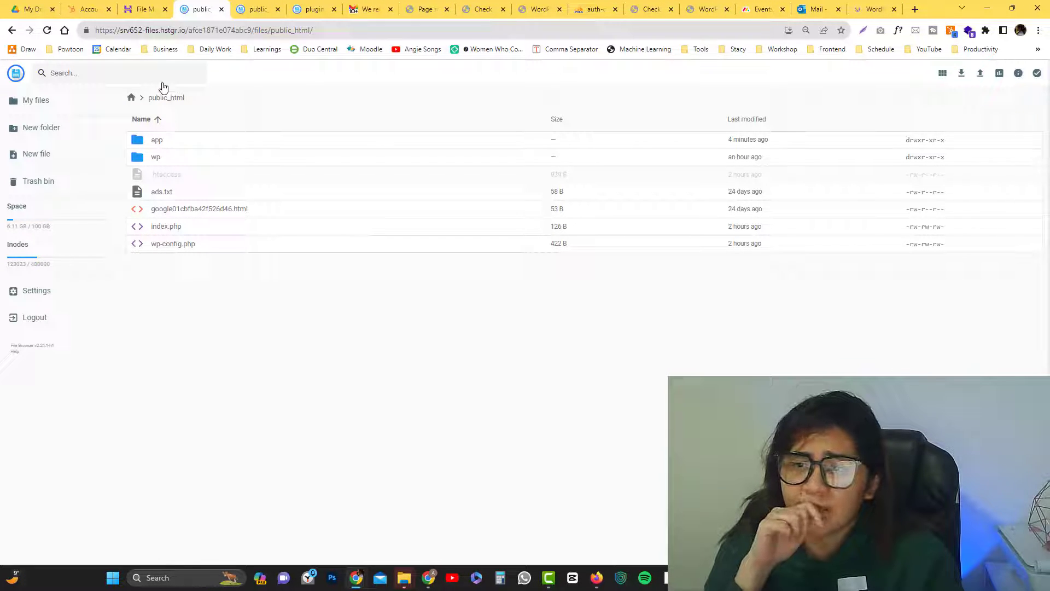
key(ctrl+Page_Up)
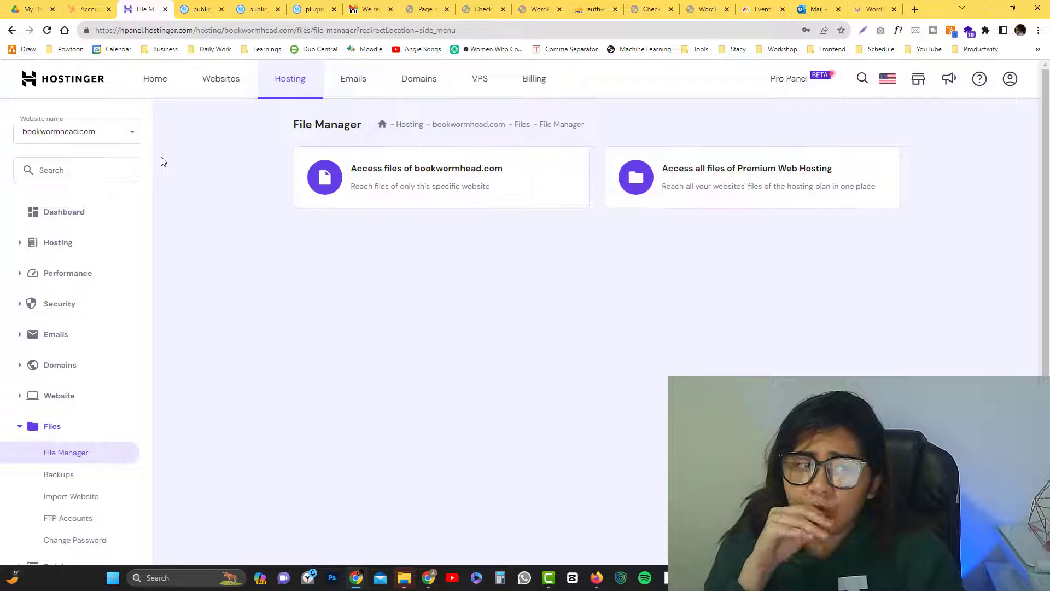
click(78, 434)
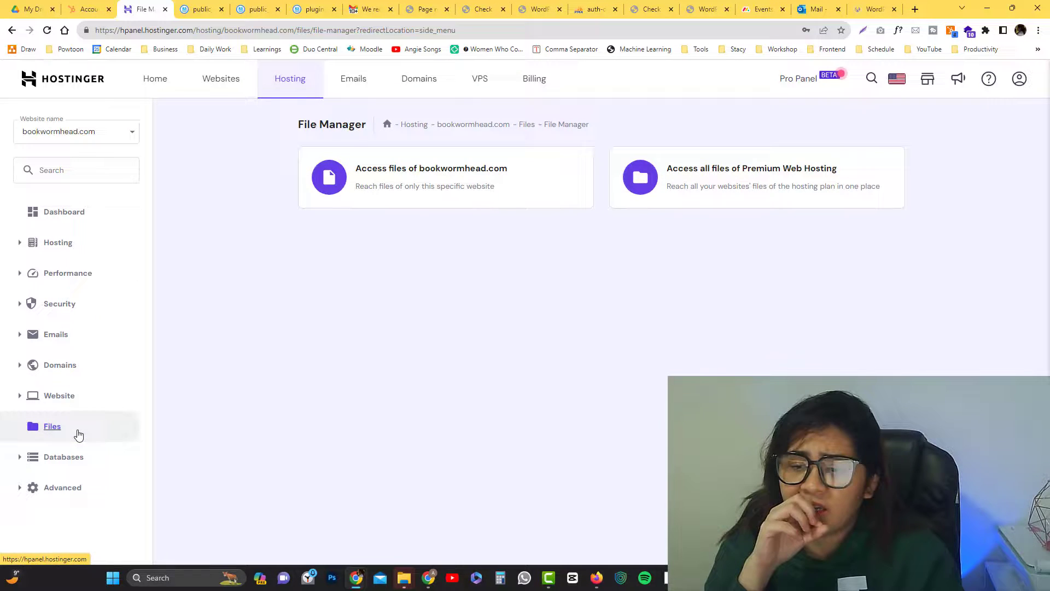
click(104, 321)
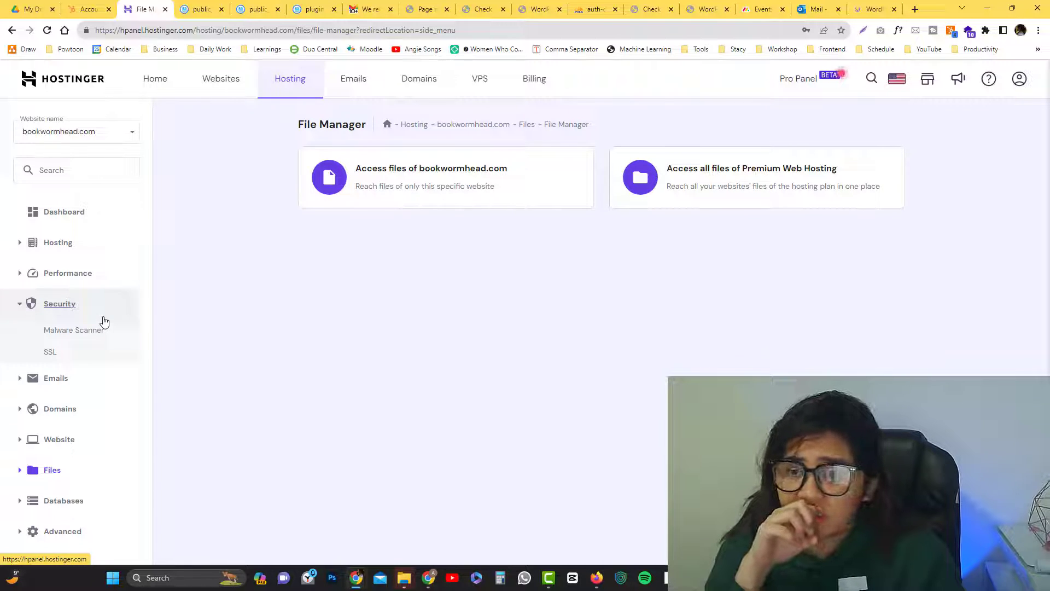
click(104, 321)
click(97, 337)
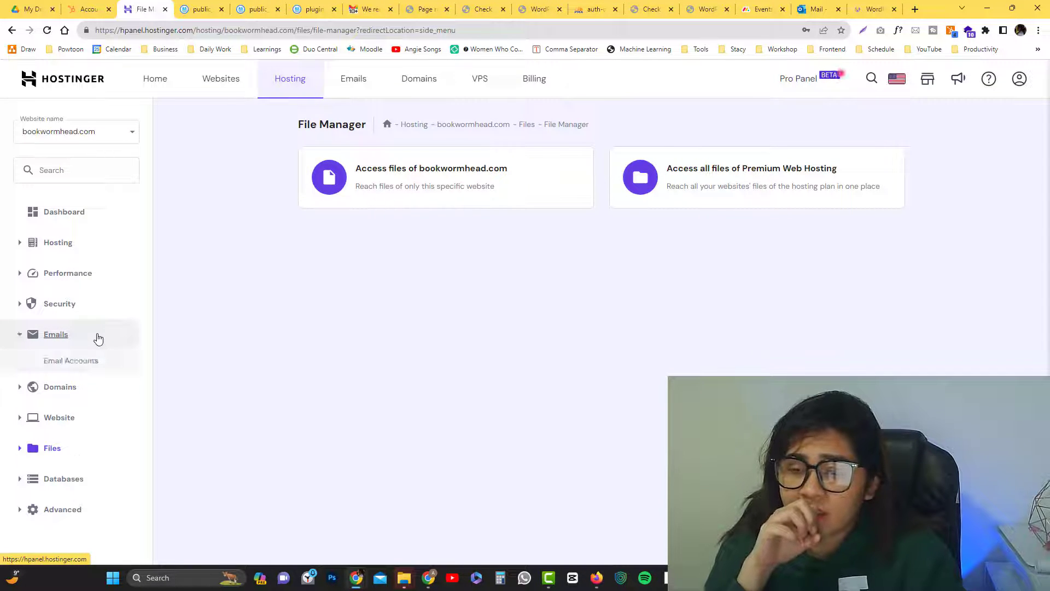
click(99, 340)
click(99, 339)
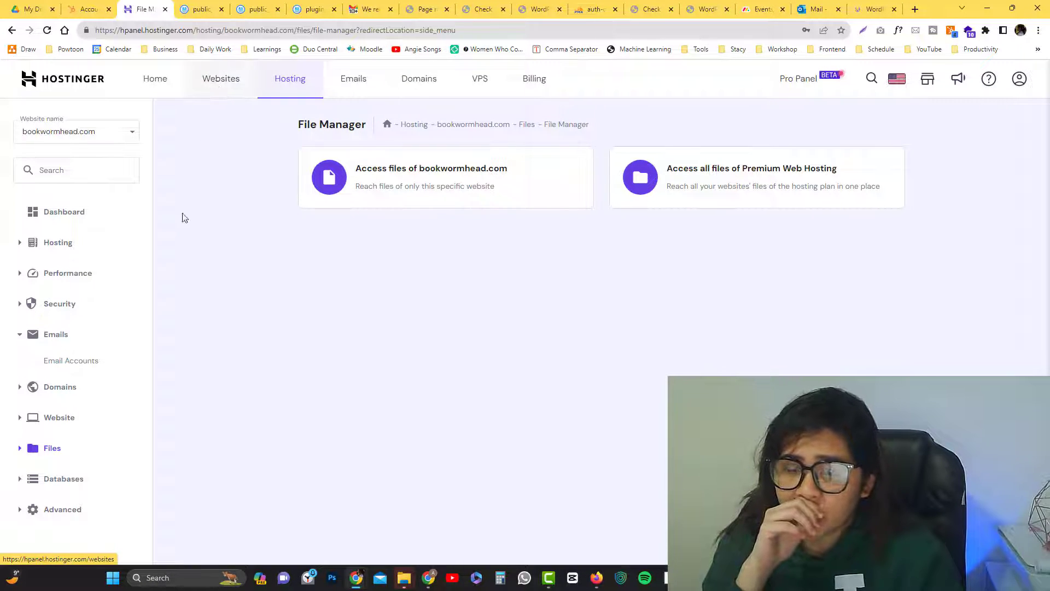
Step: Expand Files and access only bookwormhead.com's files in File Manager
click(87, 450)
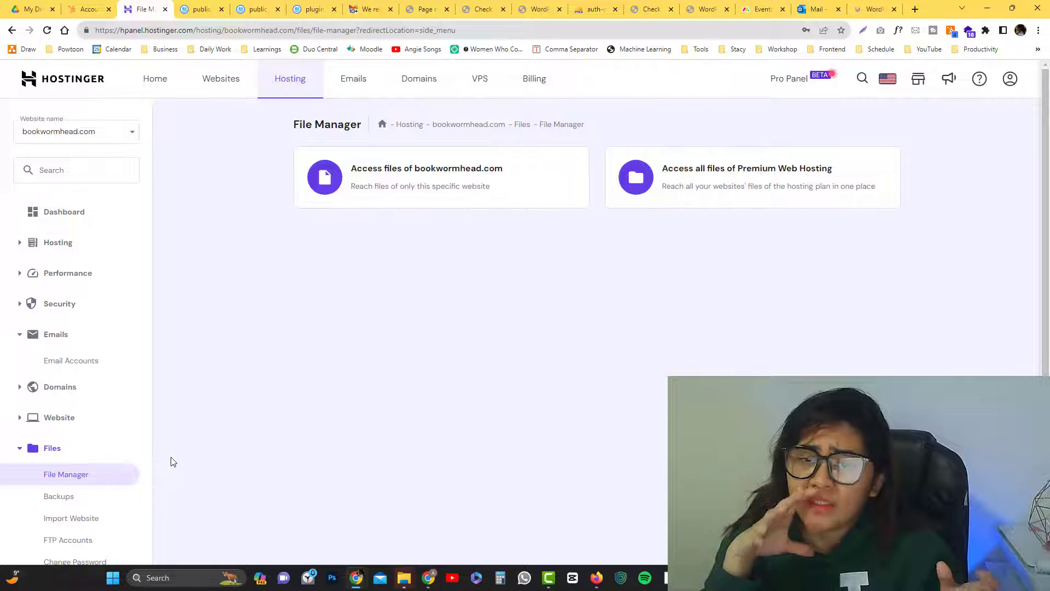
scroll(171, 461, down, 2)
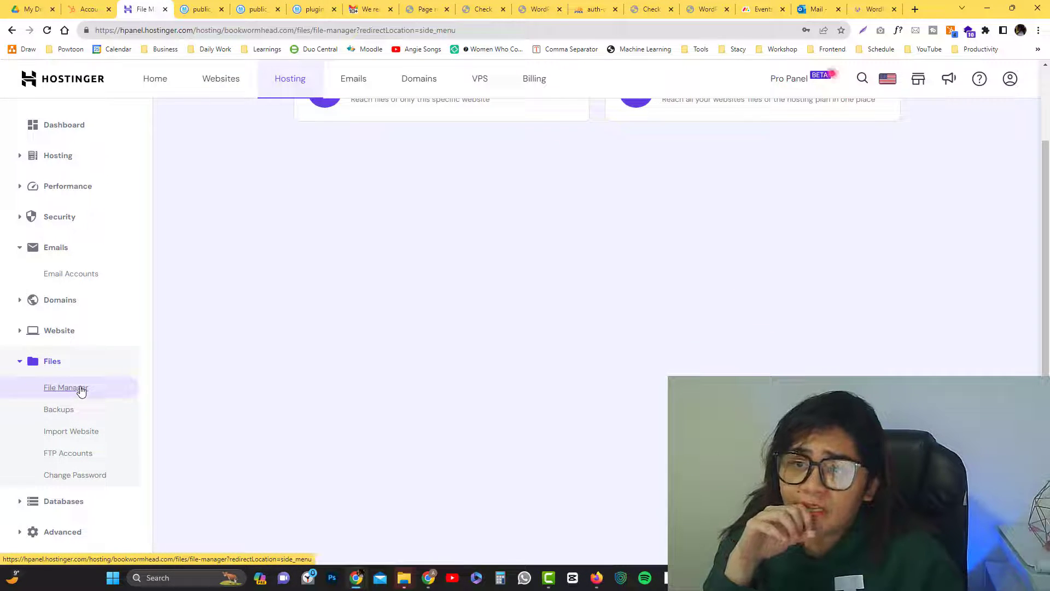
scroll(363, 387, up, 2)
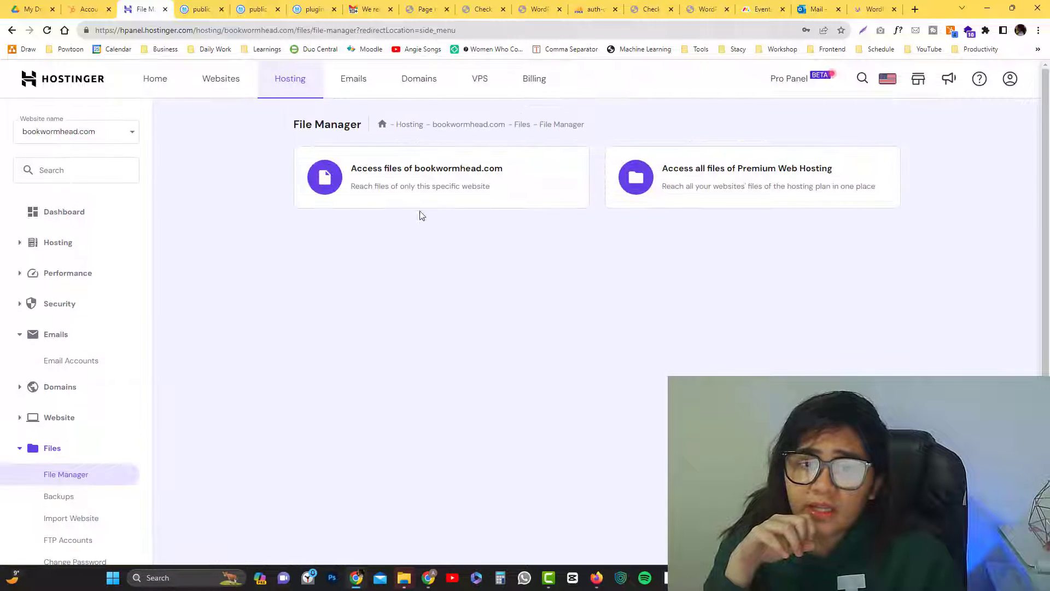
click(401, 174)
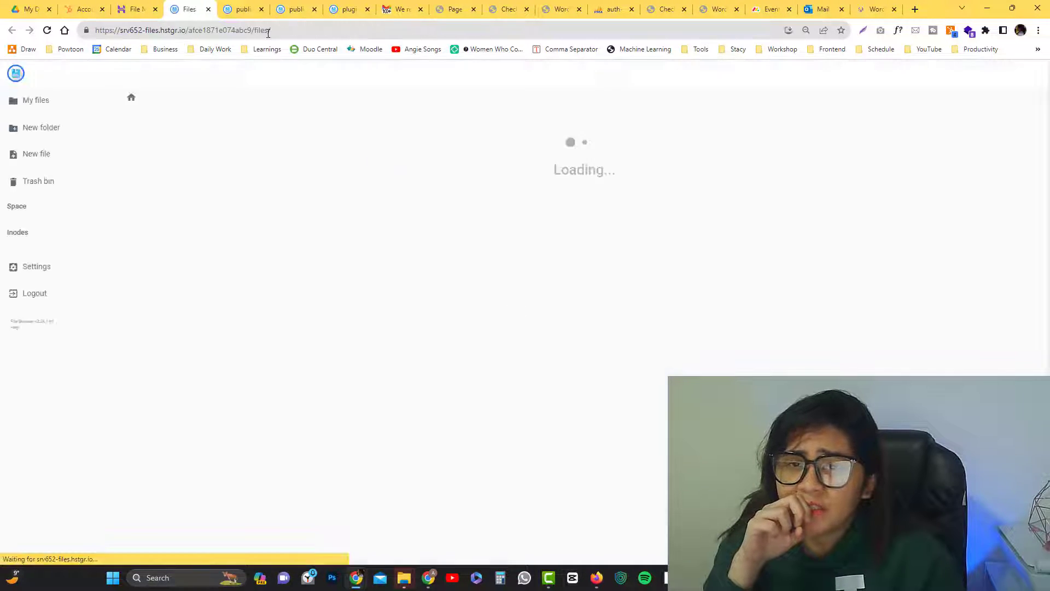
Step: Close four leftover browser tabs and select public_html in the loaded site root
click(261, 9)
click(262, 9)
click(262, 10)
click(191, 9)
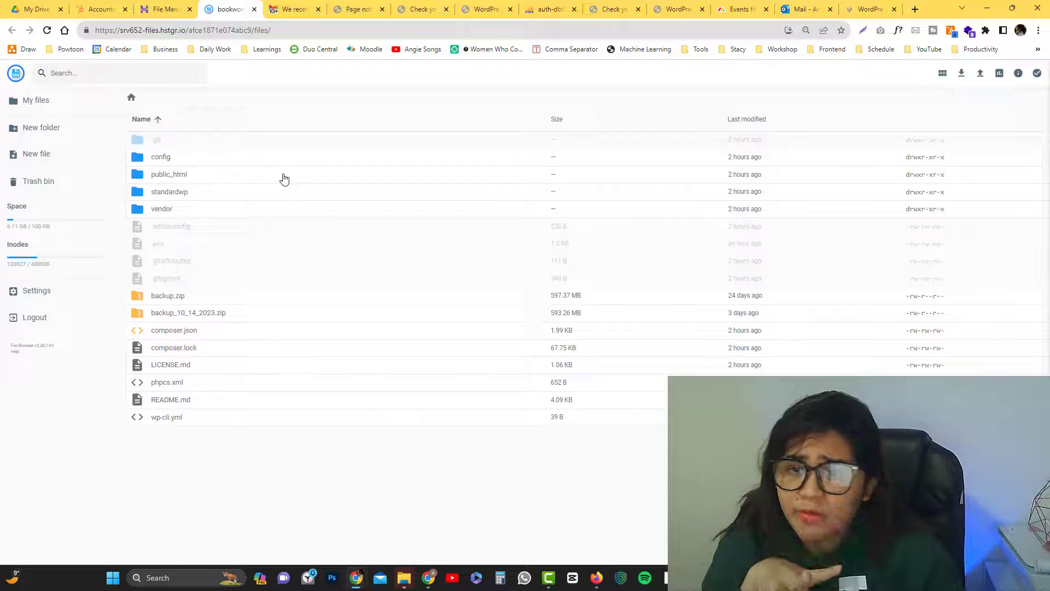
click(198, 182)
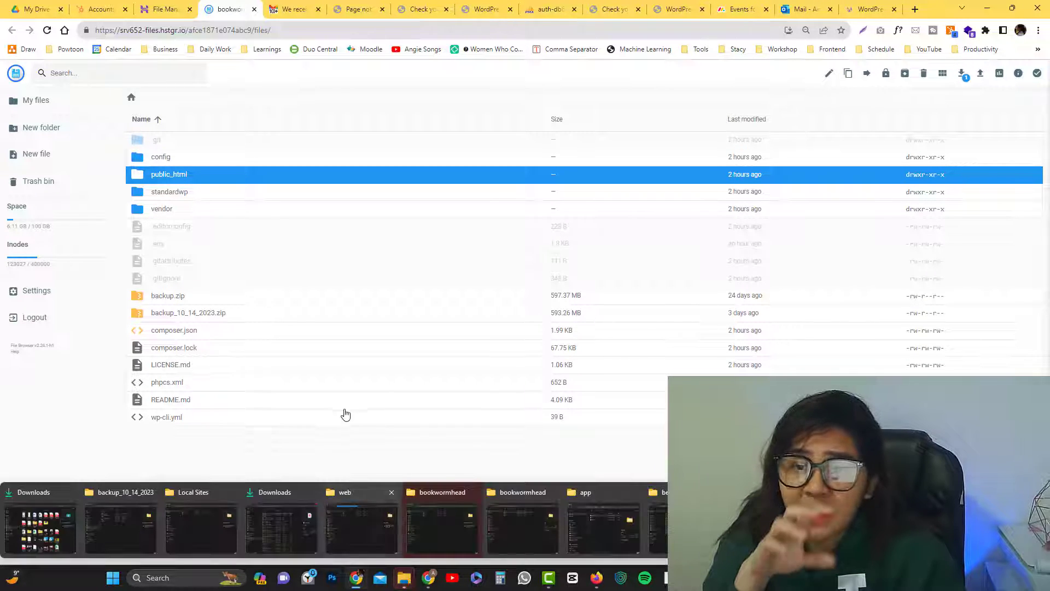
Step: Check the local app folder, selecting the bedrock zip, then move that window aside
mouse_move(409, 573)
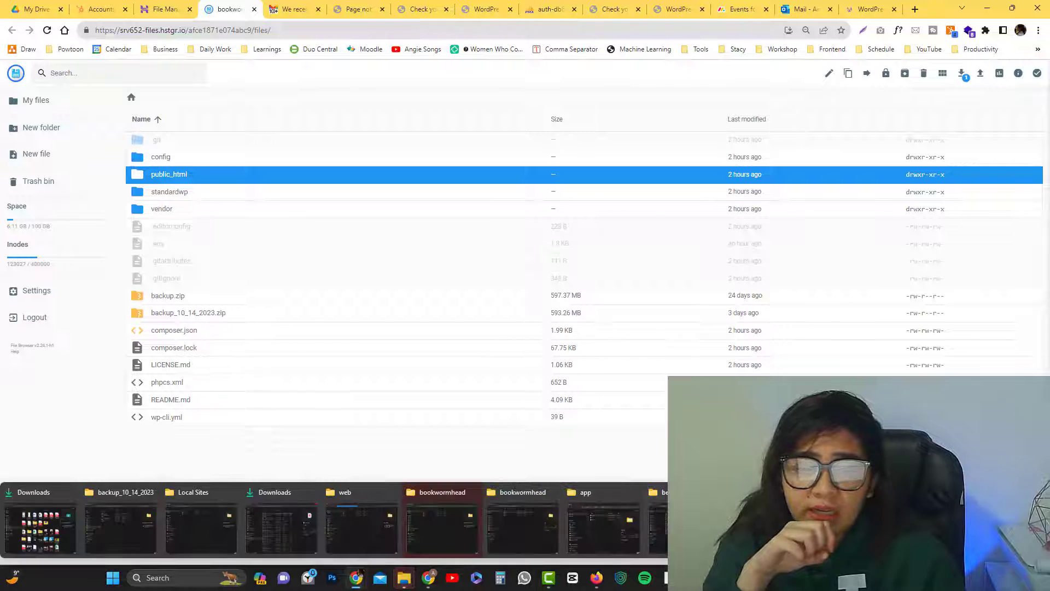
click(603, 528)
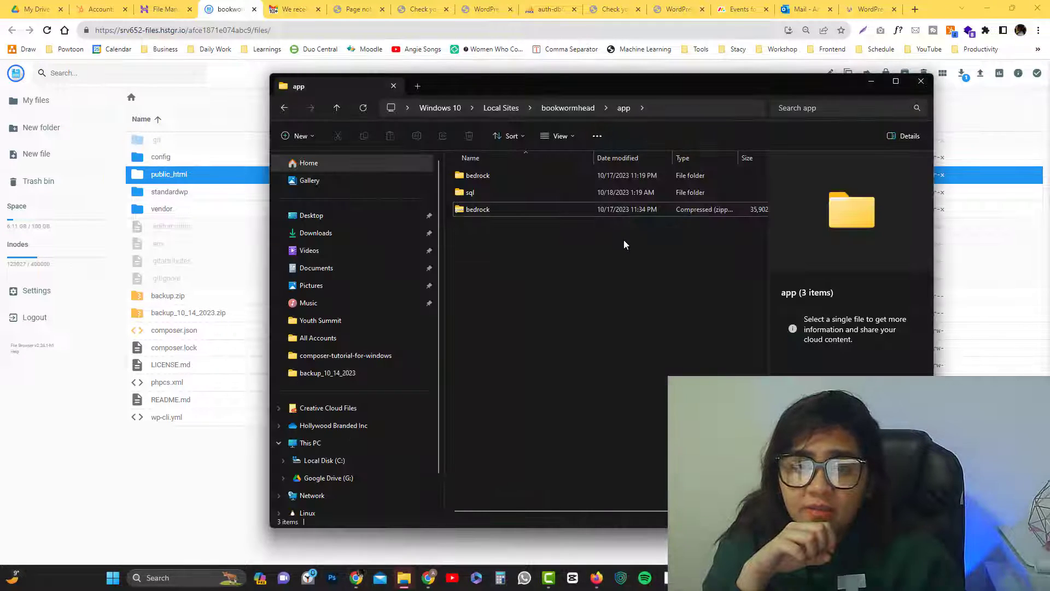
click(475, 216)
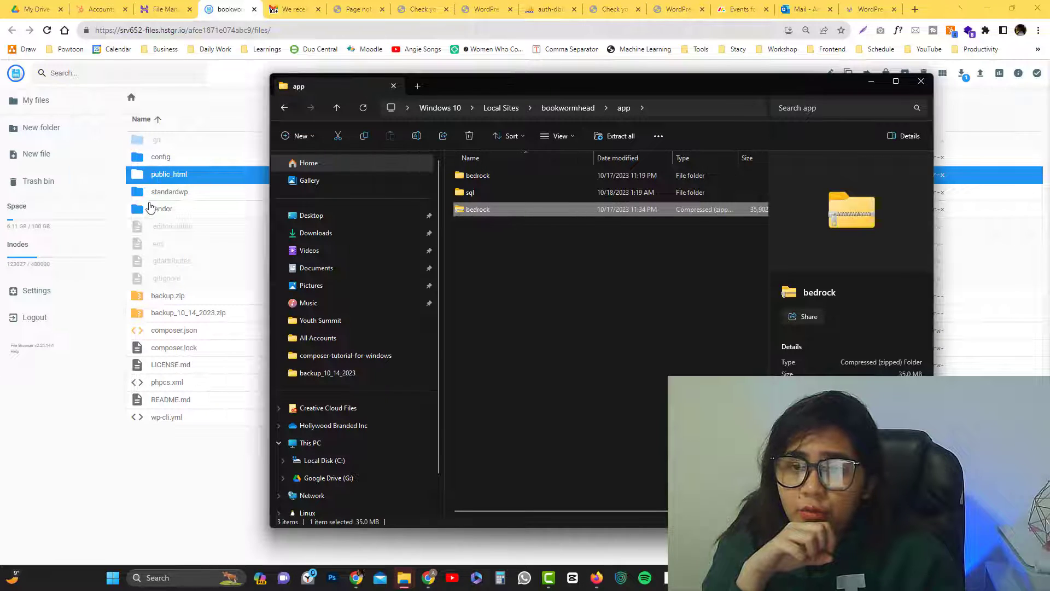
drag(594, 90, 704, 90)
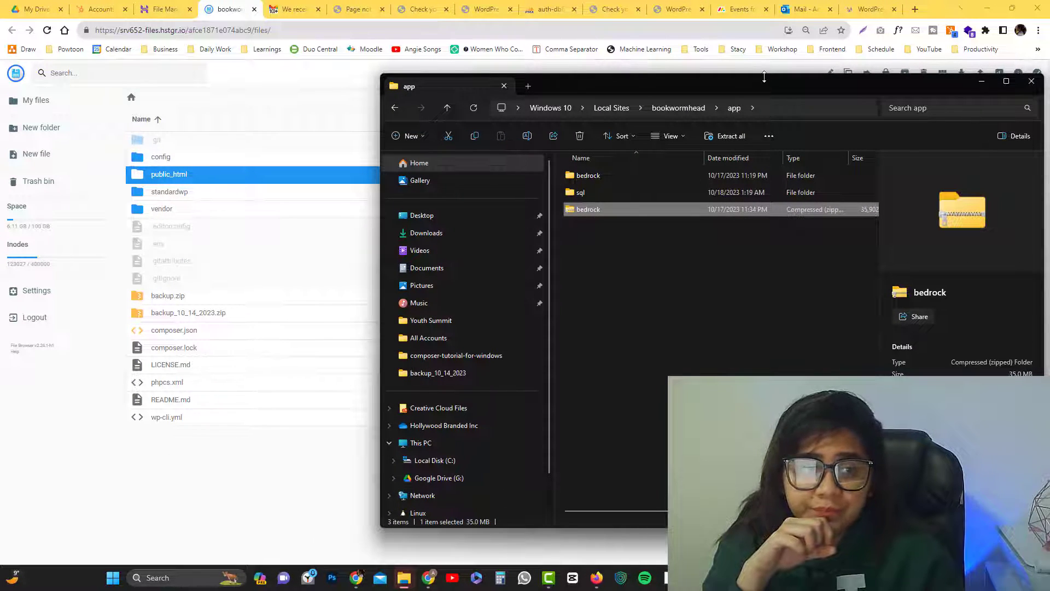
drag(764, 78, 60, 108)
Step: Open the server's public_html folder in File Manager
click(169, 171)
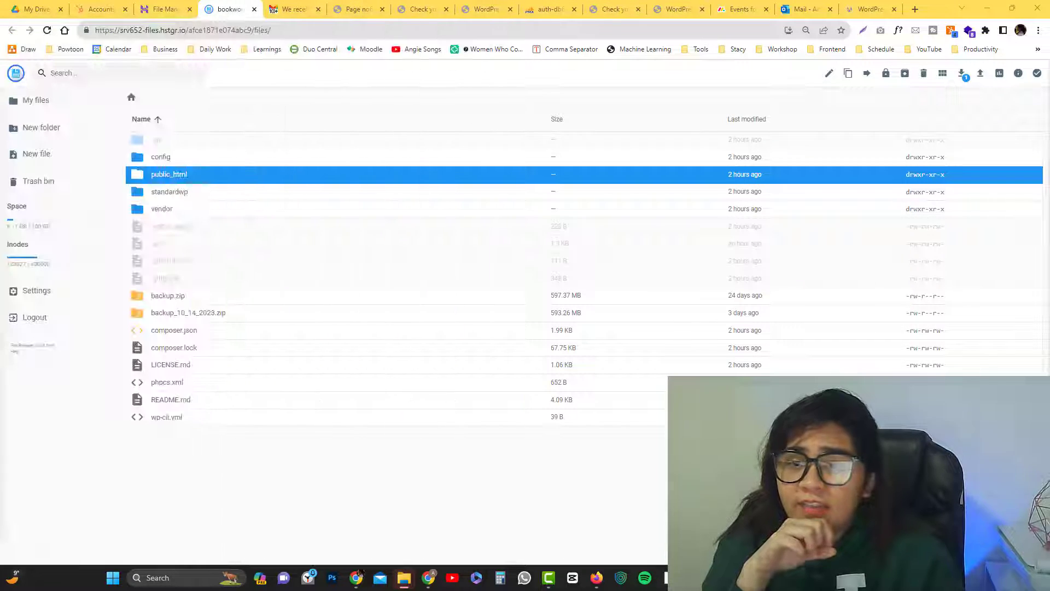
click(170, 172)
double_click(170, 171)
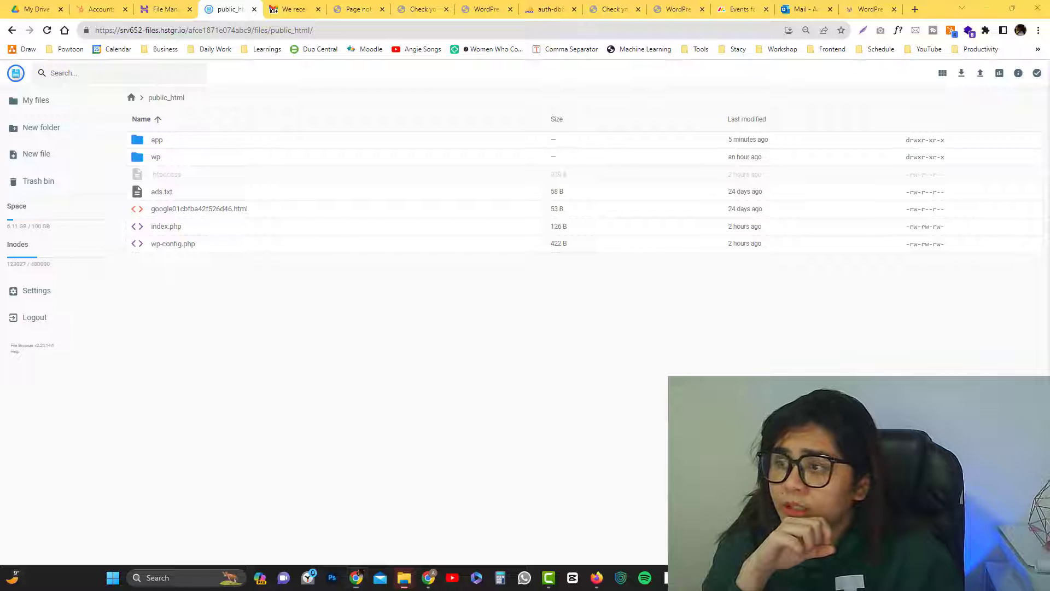
key(alt+Tab)
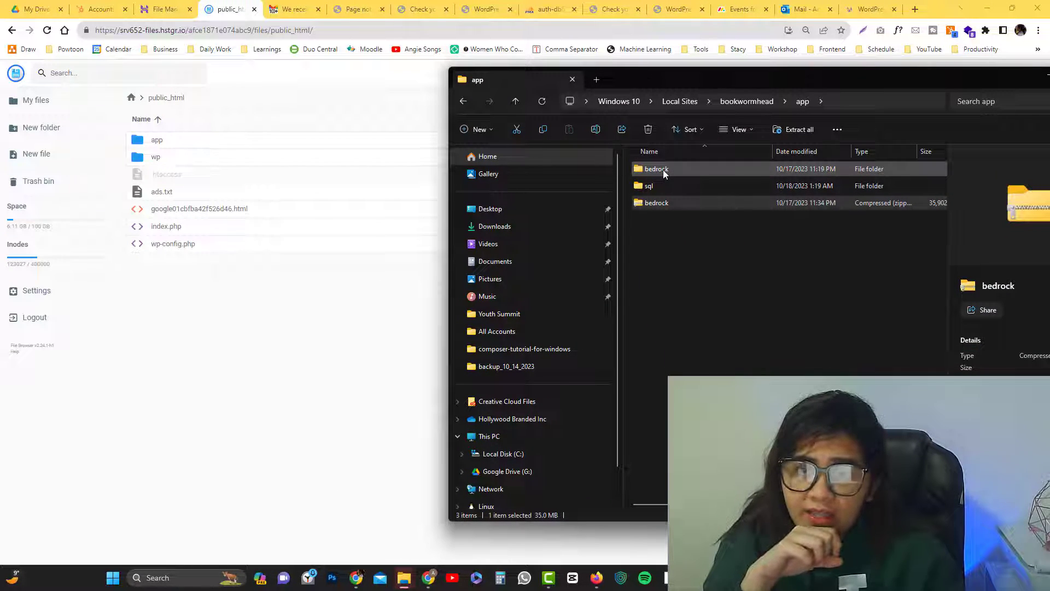
double_click(664, 172)
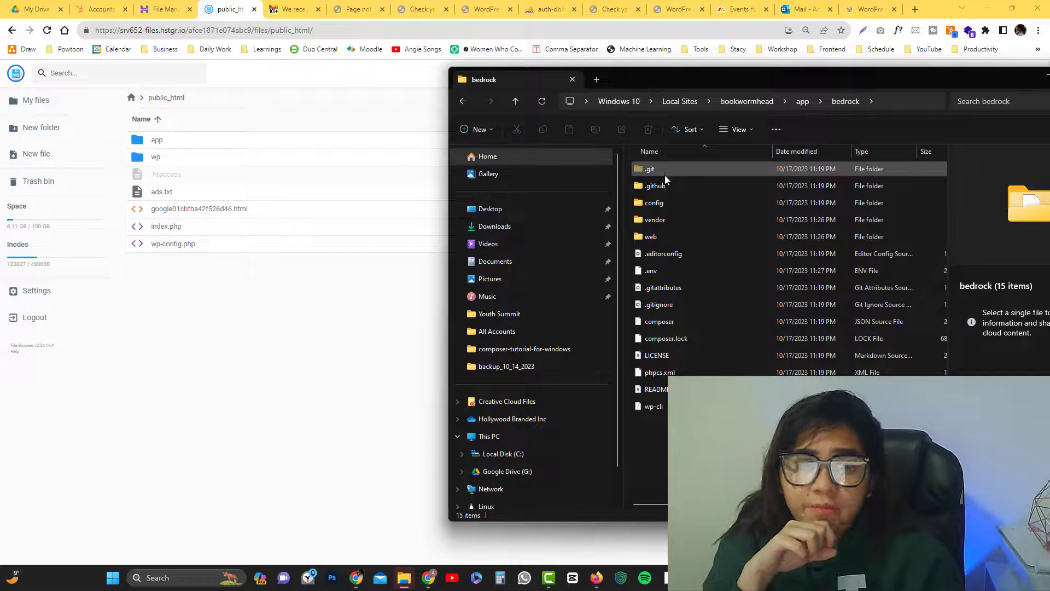
click(667, 252)
double_click(665, 238)
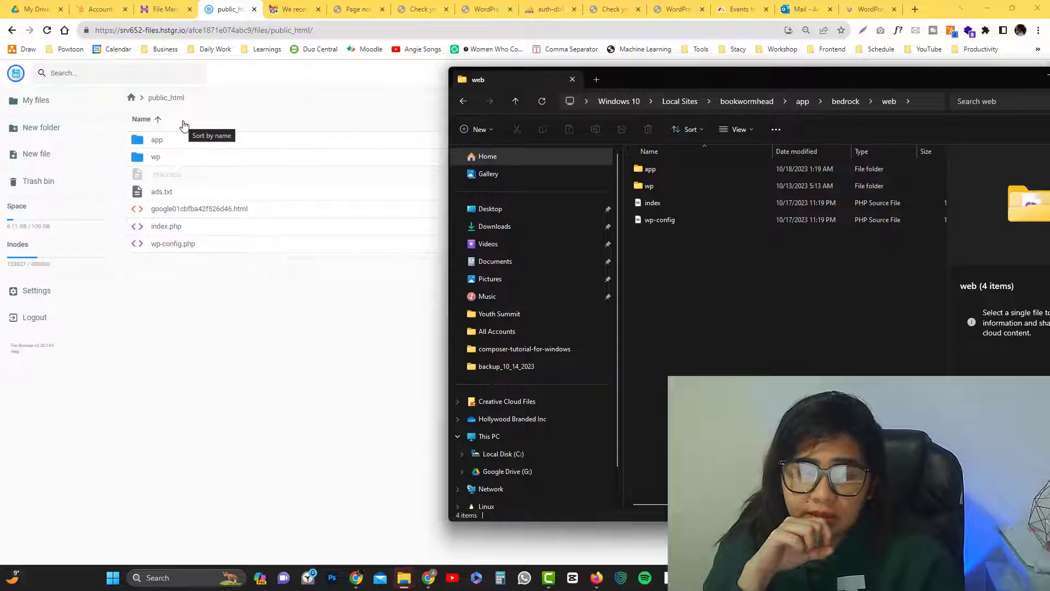
click(845, 101)
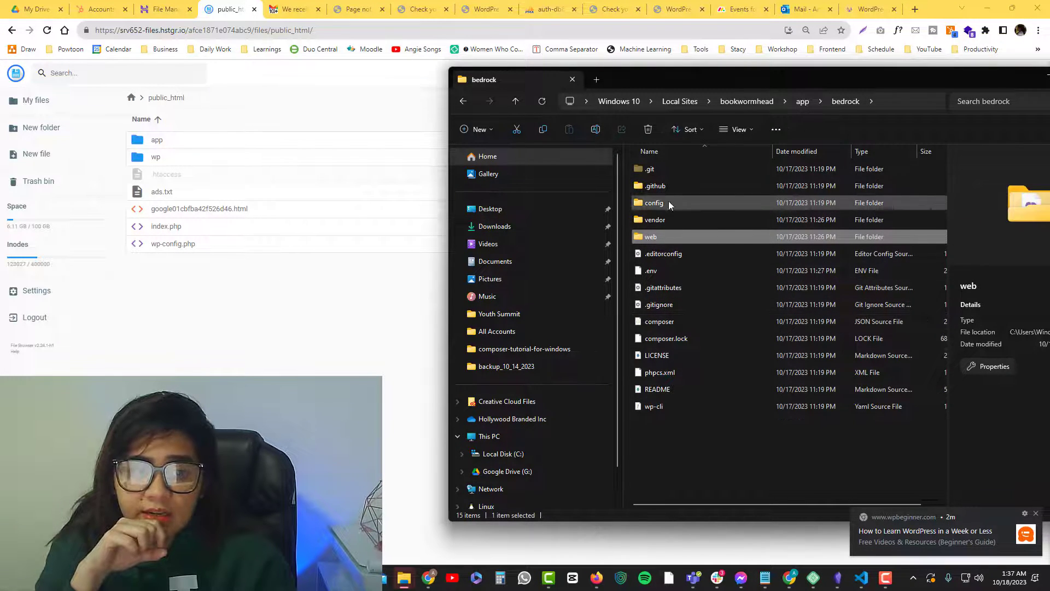
drag(823, 86, 816, 88)
key(alt+Tab)
Step: Return to the server root, then briefly review the local bedrock window before minimizing it
click(131, 99)
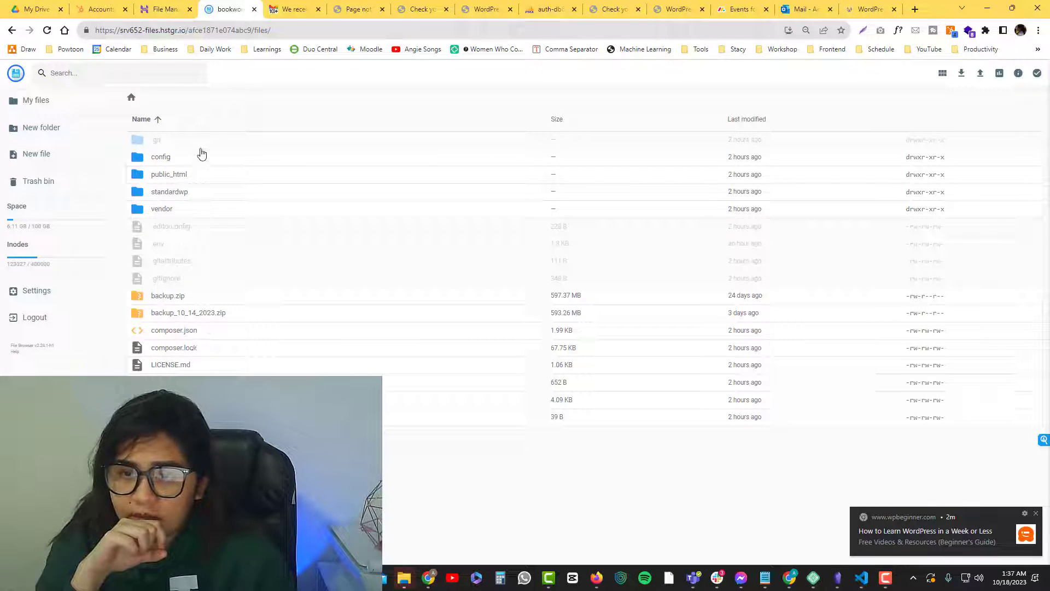
key(alt+Tab)
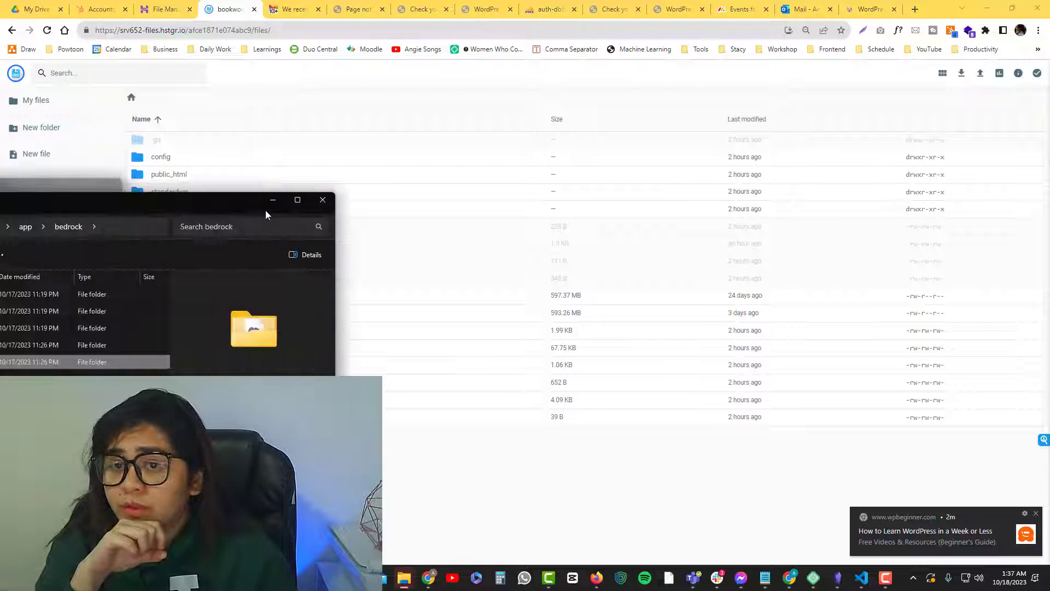
drag(288, 211, 848, 94)
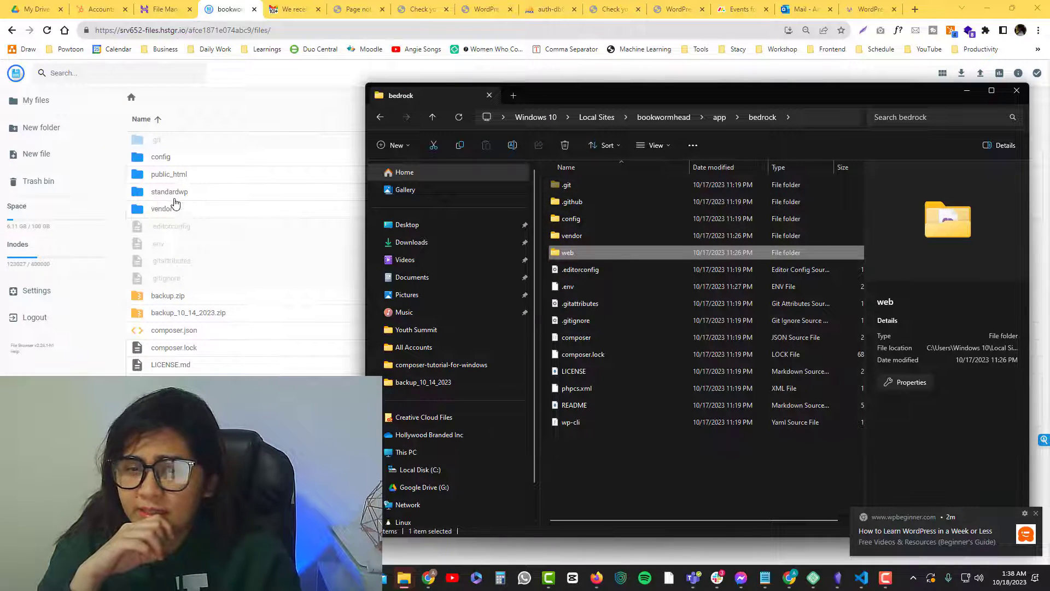
click(404, 578)
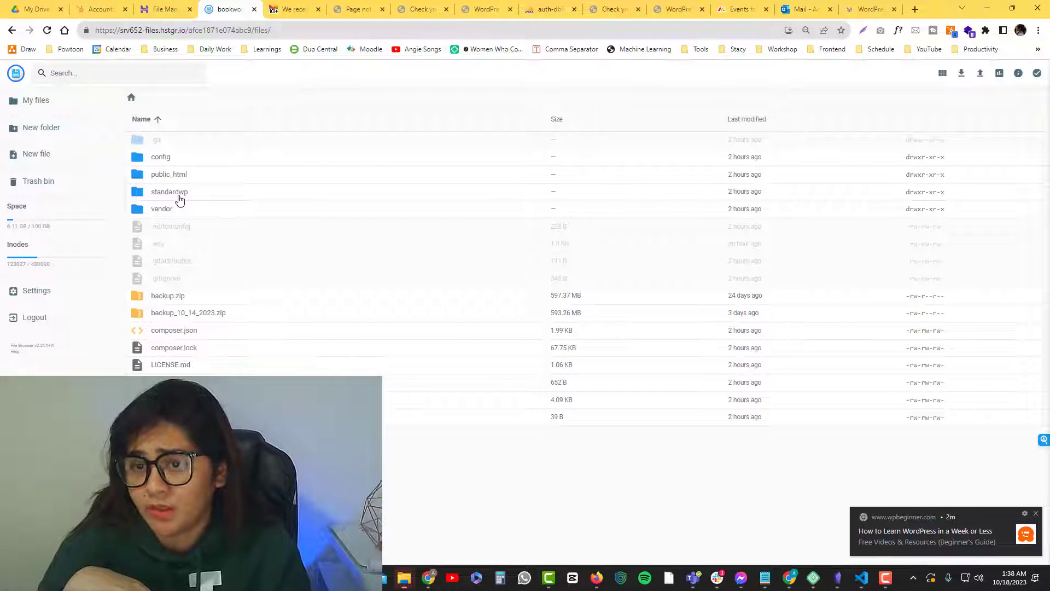
Step: Check inside standardwp, then delete it permanently with 'Skip trash bin' ticked
double_click(180, 200)
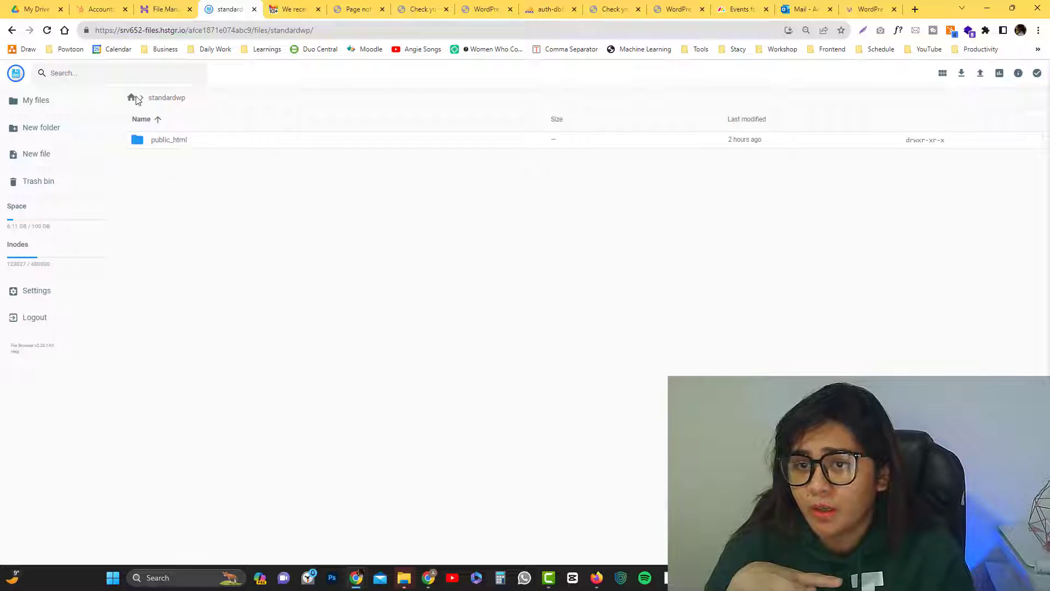
click(132, 97)
right_click(175, 198)
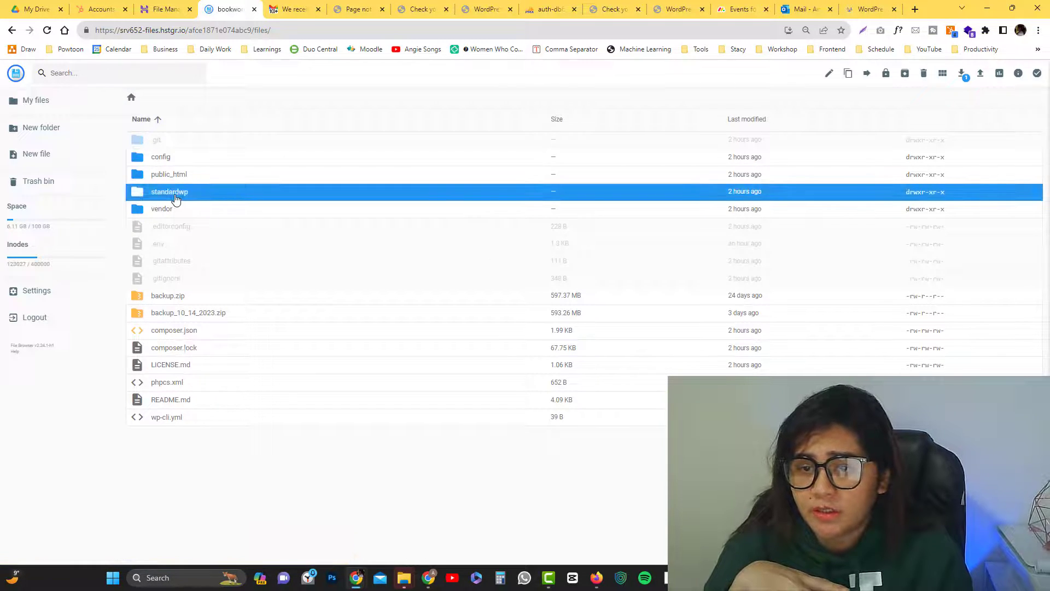
click(206, 334)
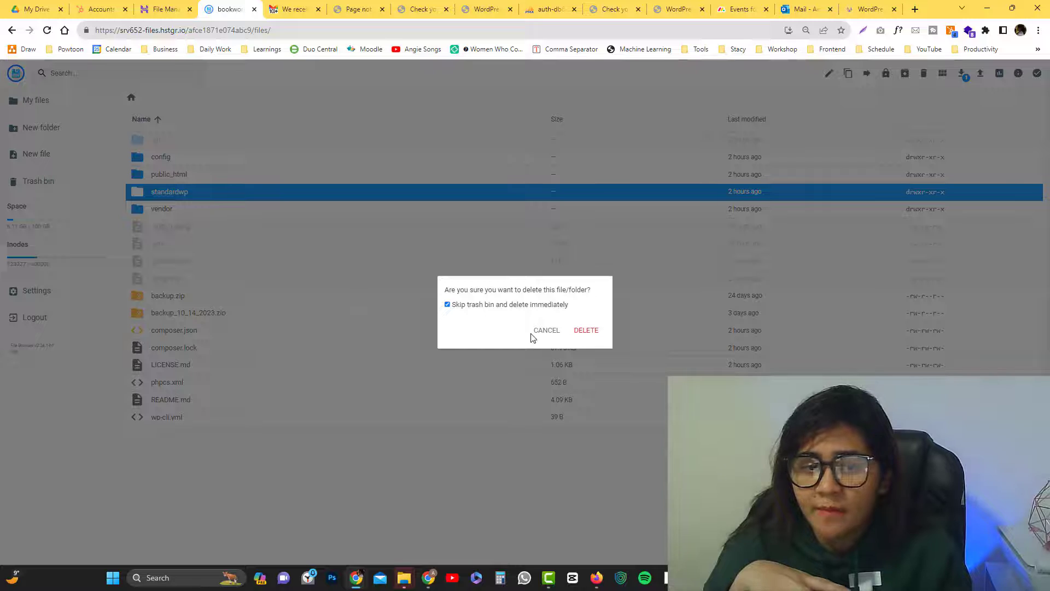
click(588, 331)
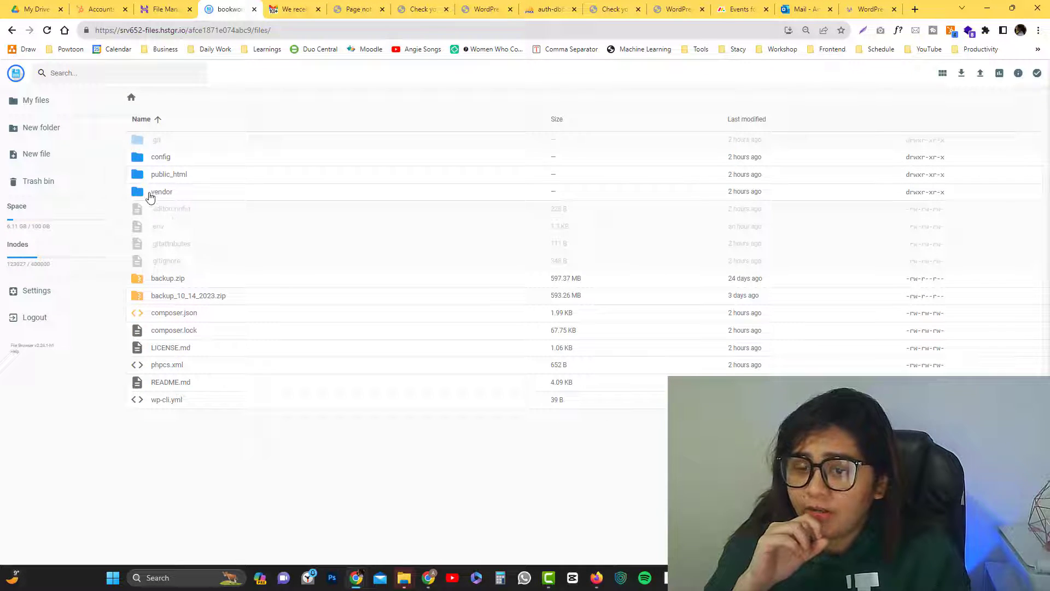
click(185, 183)
double_click(185, 182)
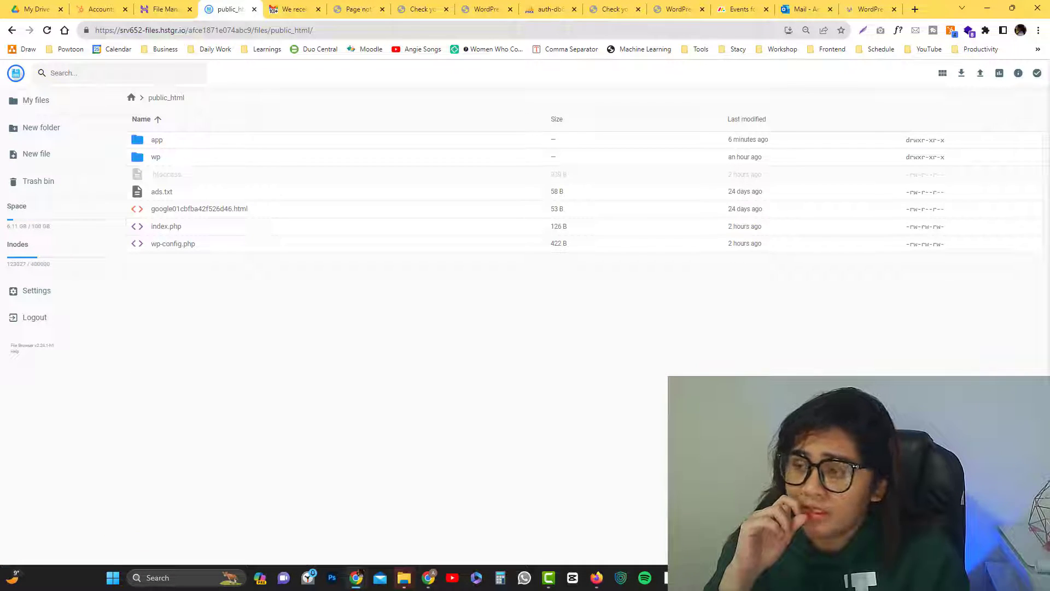
key(alt+Tab)
drag(337, 169, 833, 70)
click(645, 191)
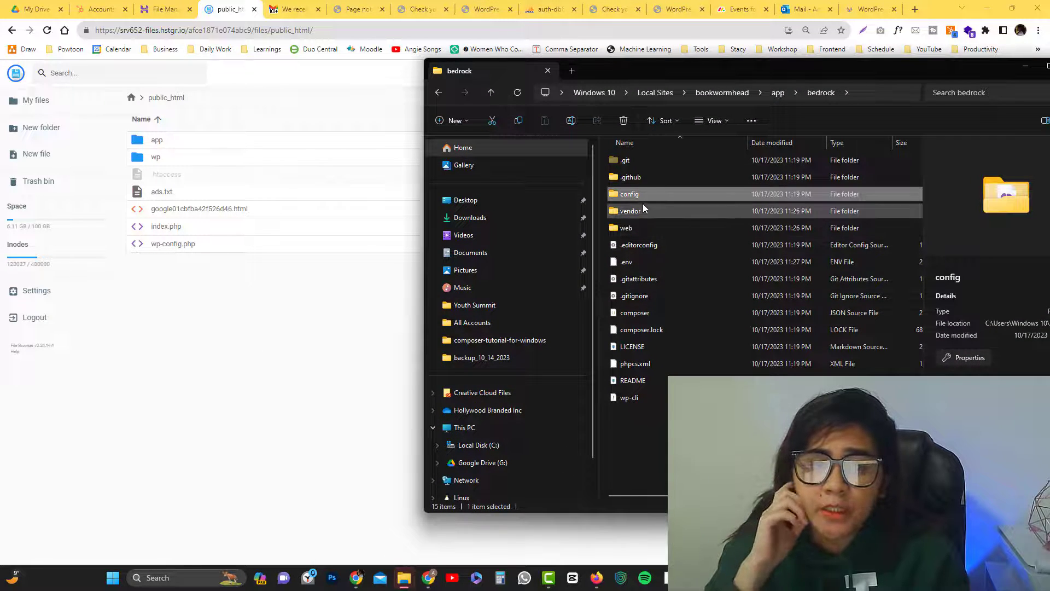
click(642, 207)
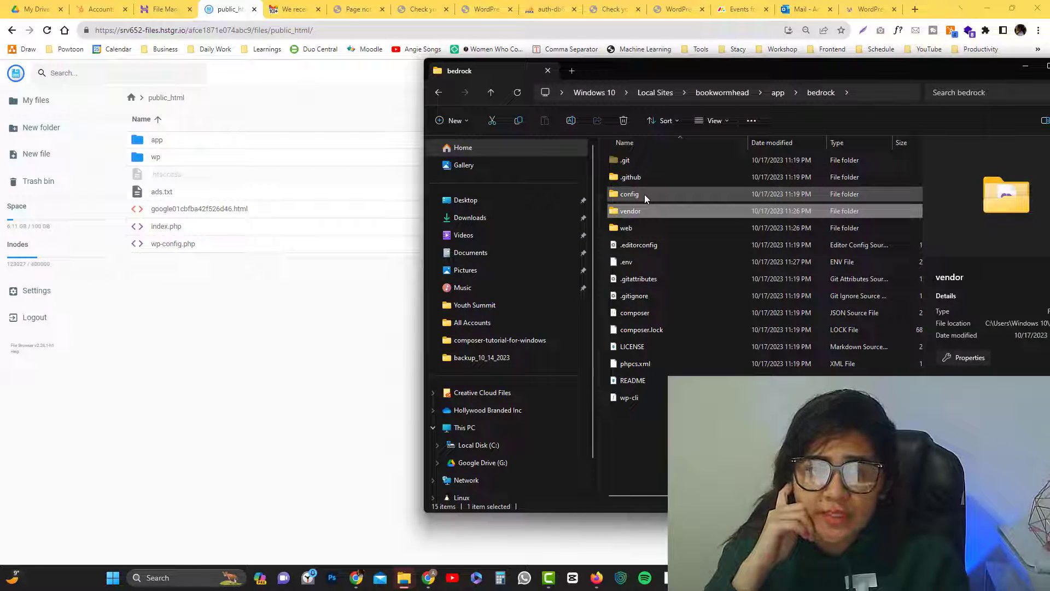
click(645, 195)
double_click(638, 228)
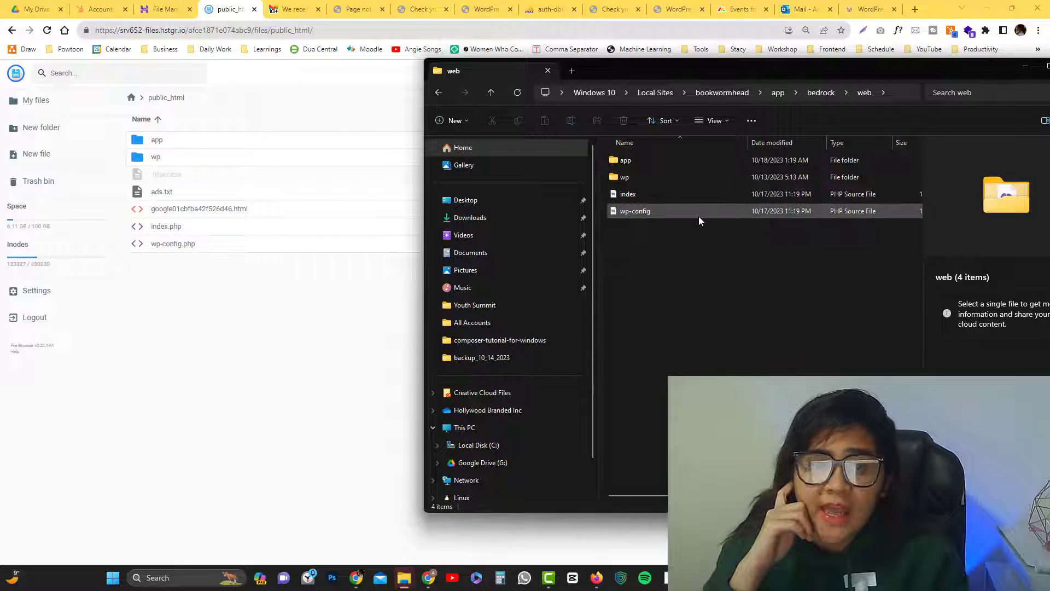
drag(871, 77, 0, 112)
click(132, 98)
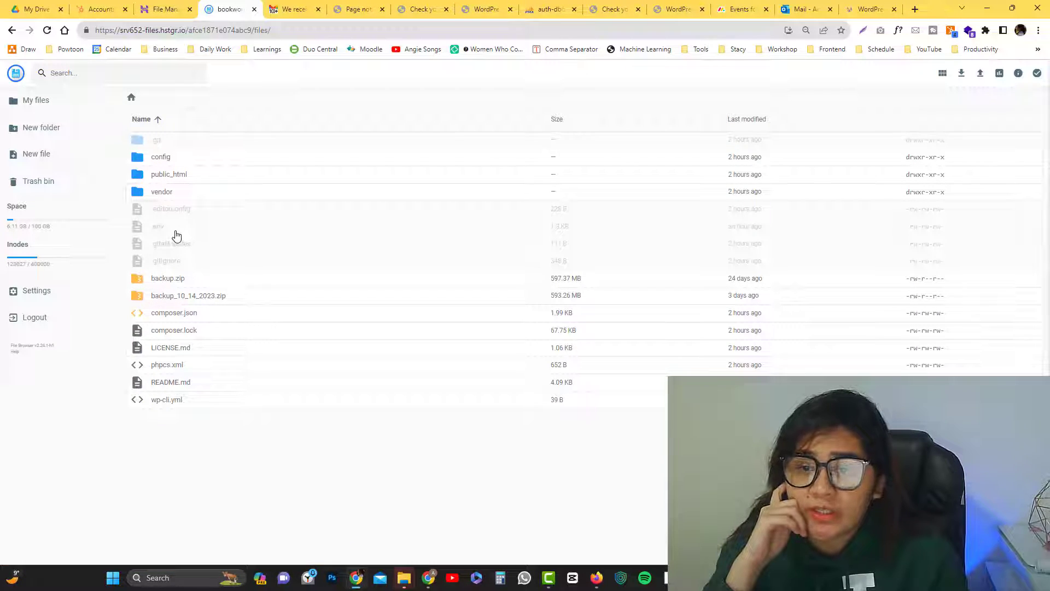
click(176, 232)
right_click(176, 232)
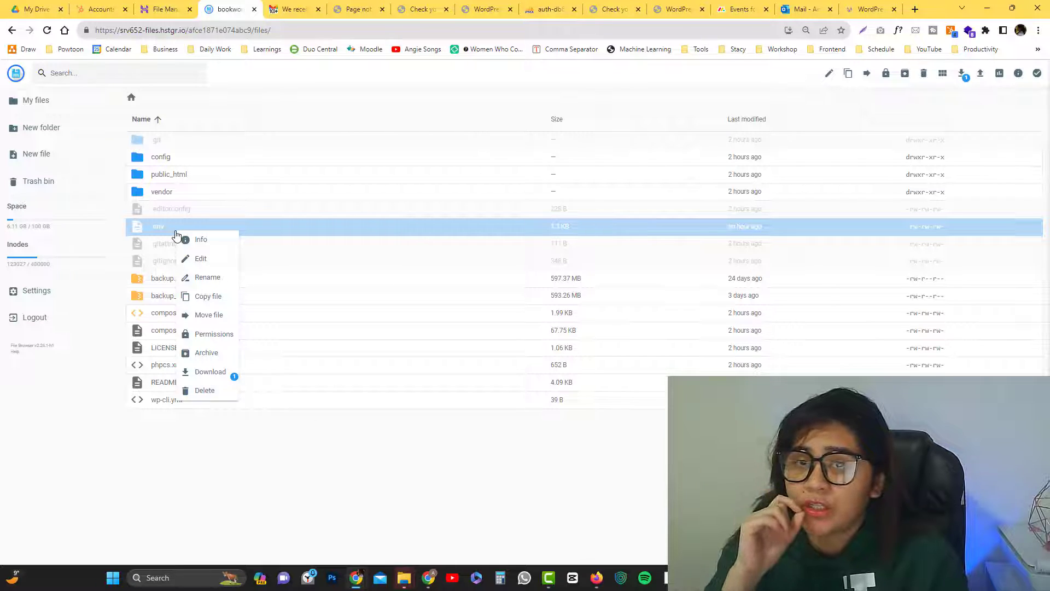
click(202, 258)
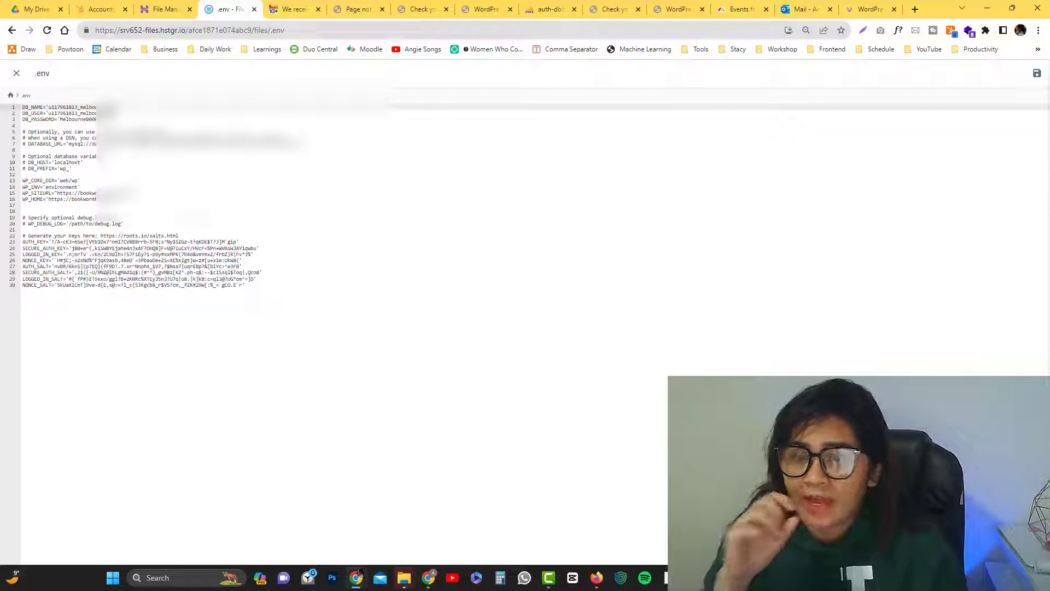
key(ctrl+0)
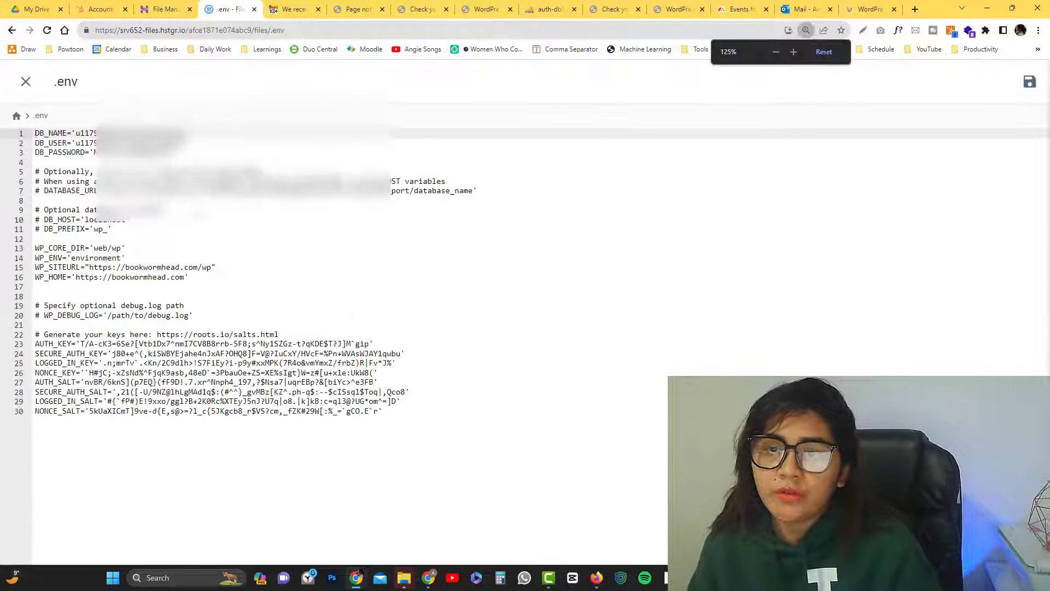
click(159, 16)
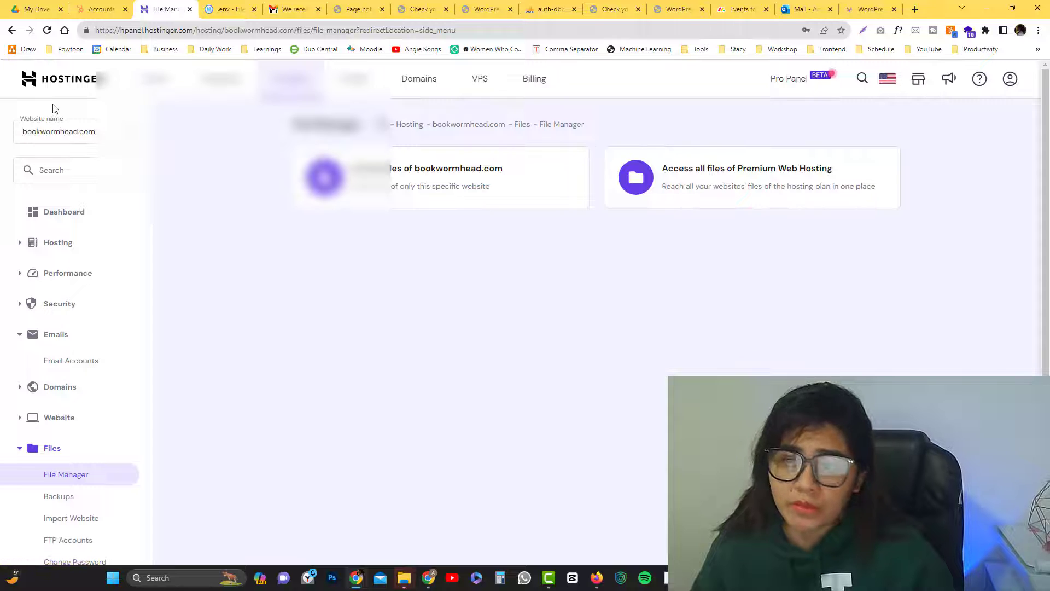
scroll(90, 378, down, 2)
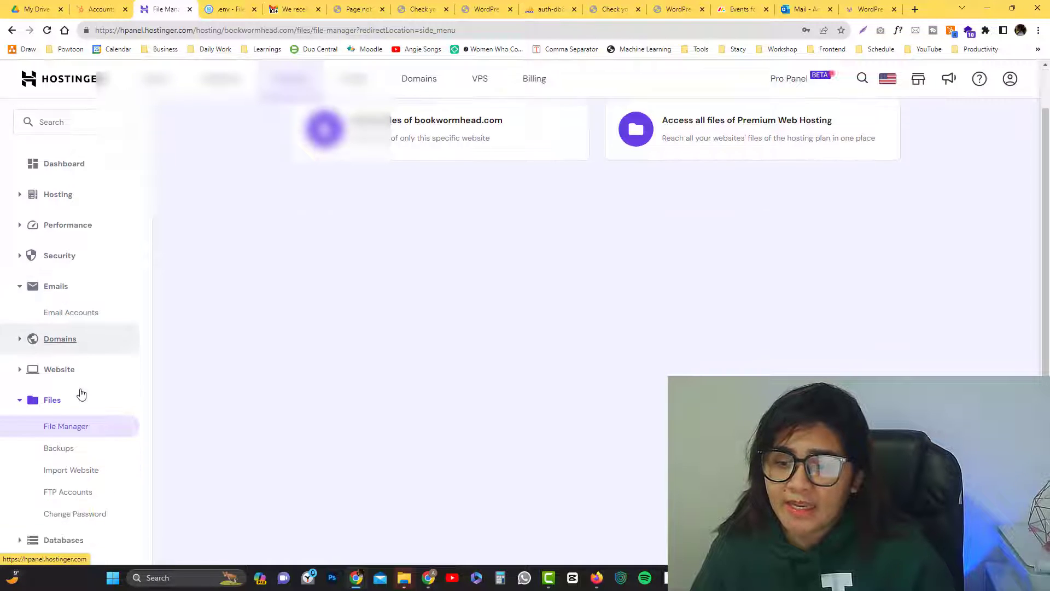
scroll(77, 383, up, 2)
click(224, 9)
drag(180, 152, 35, 133)
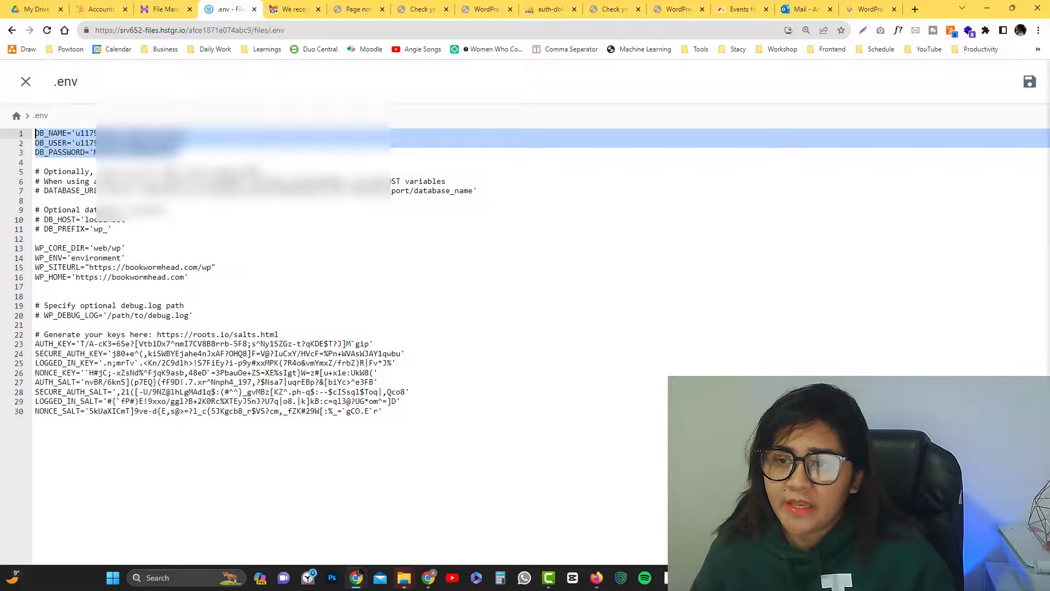
click(182, 225)
drag(180, 153, 31, 133)
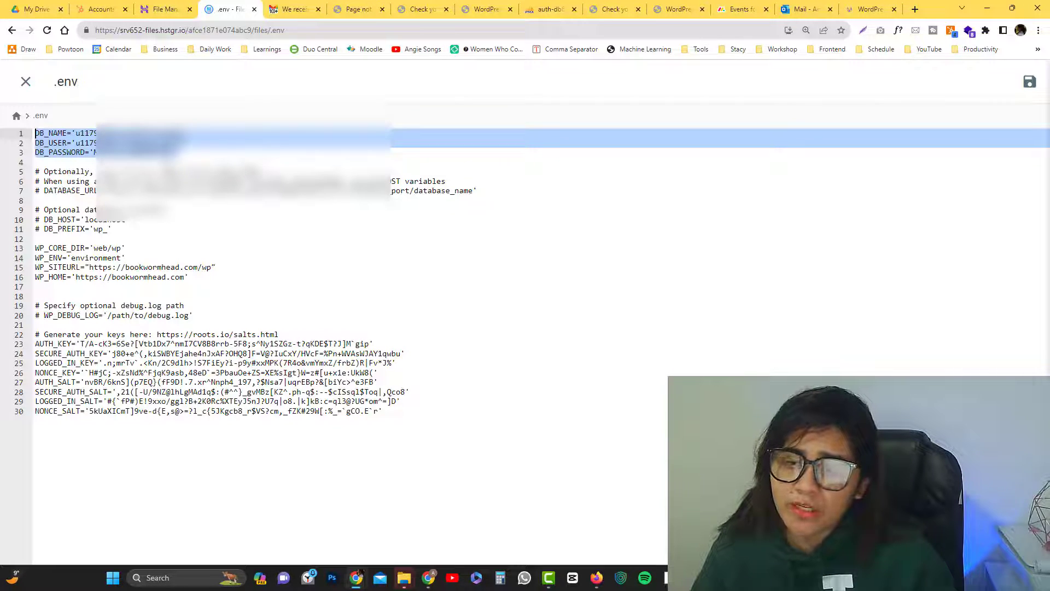
drag(124, 228, 95, 229)
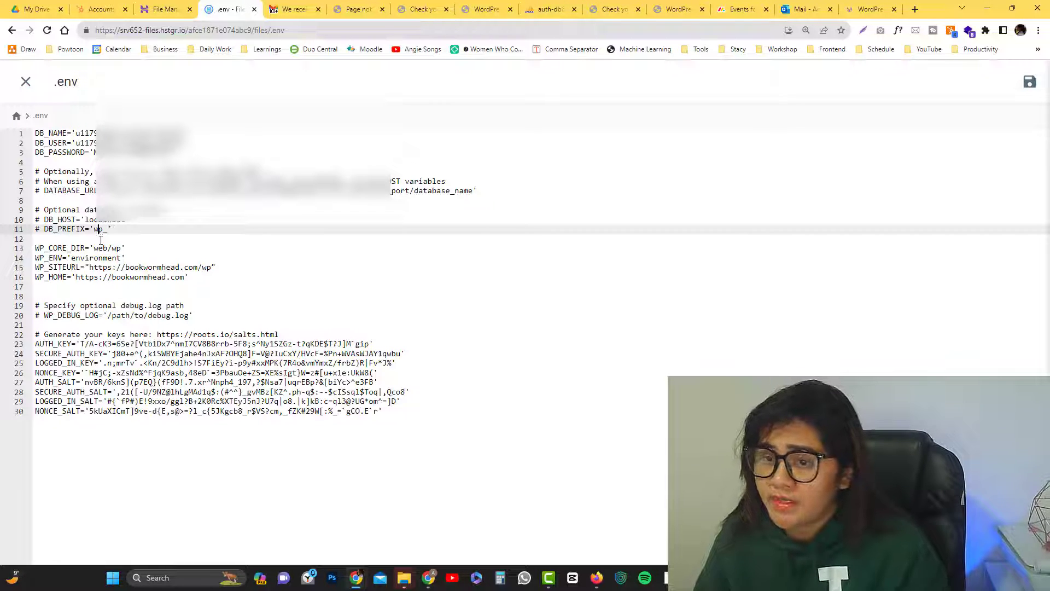
drag(131, 230, 56, 230)
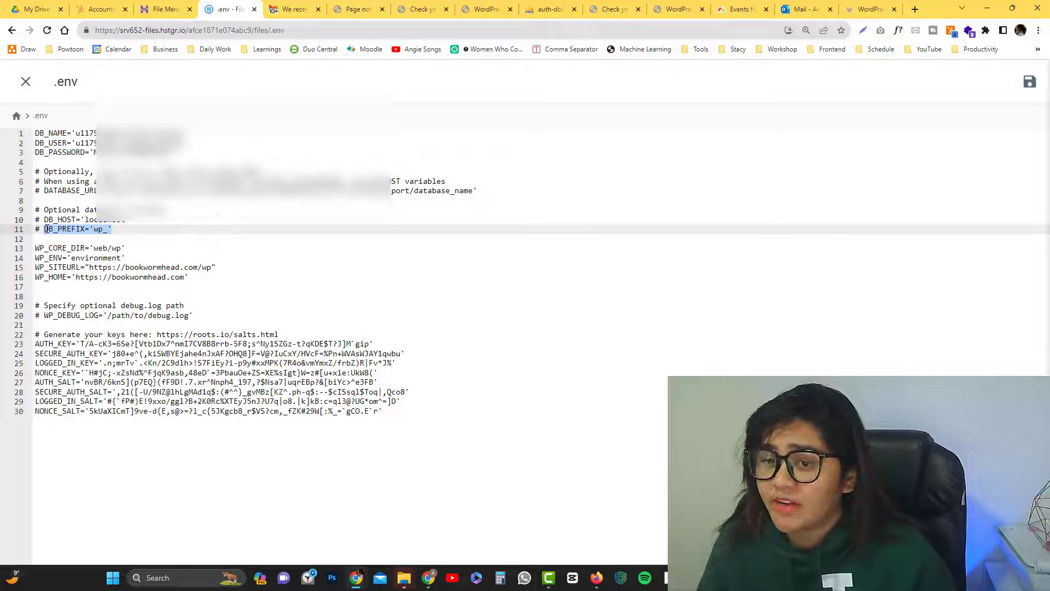
Step: Change WP_CORE_DIR in .env from web/wp to public_html/wp
click(57, 248)
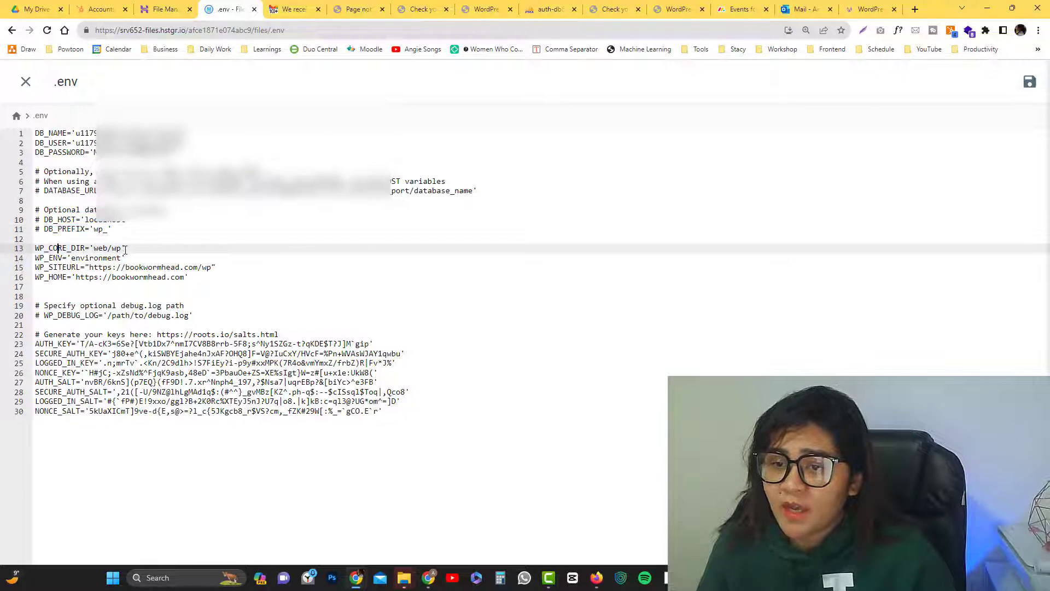
drag(127, 249, 98, 248)
click(86, 255)
click(147, 248)
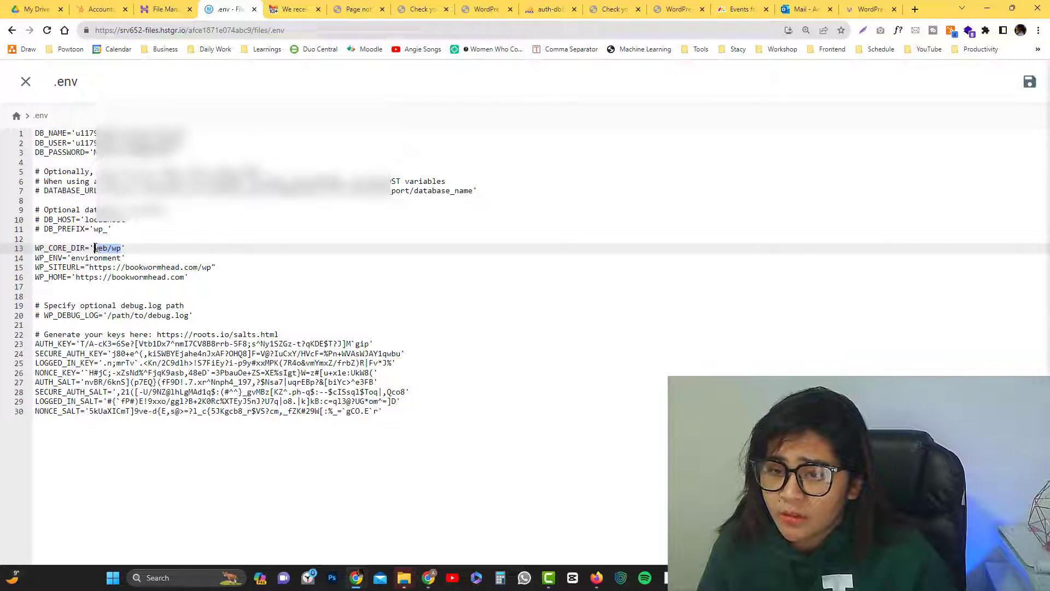
click(105, 248)
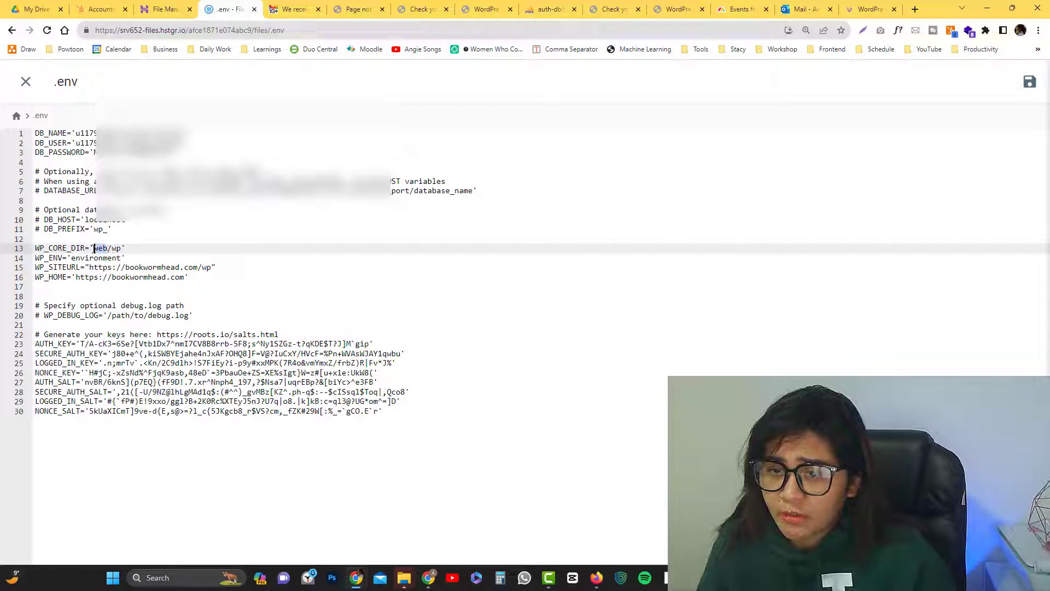
text(publ)
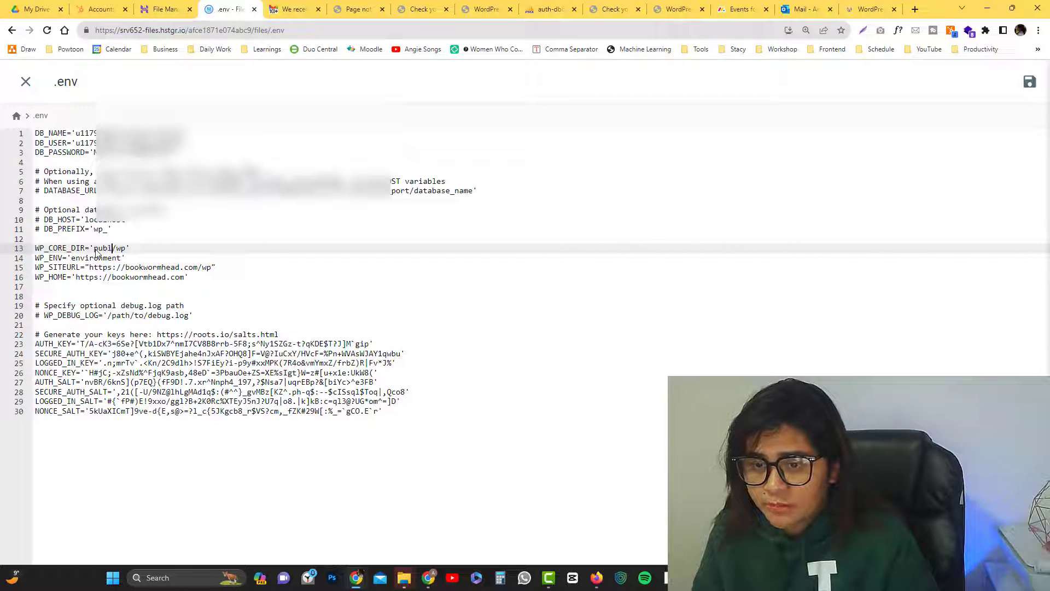
text(ic_html)
click(108, 258)
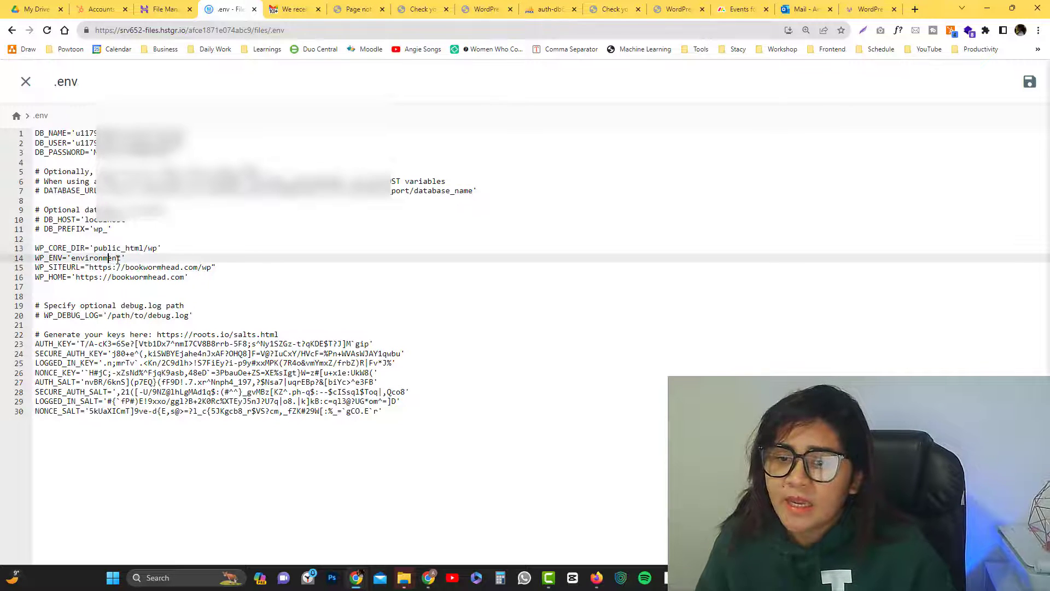
drag(89, 267, 212, 269)
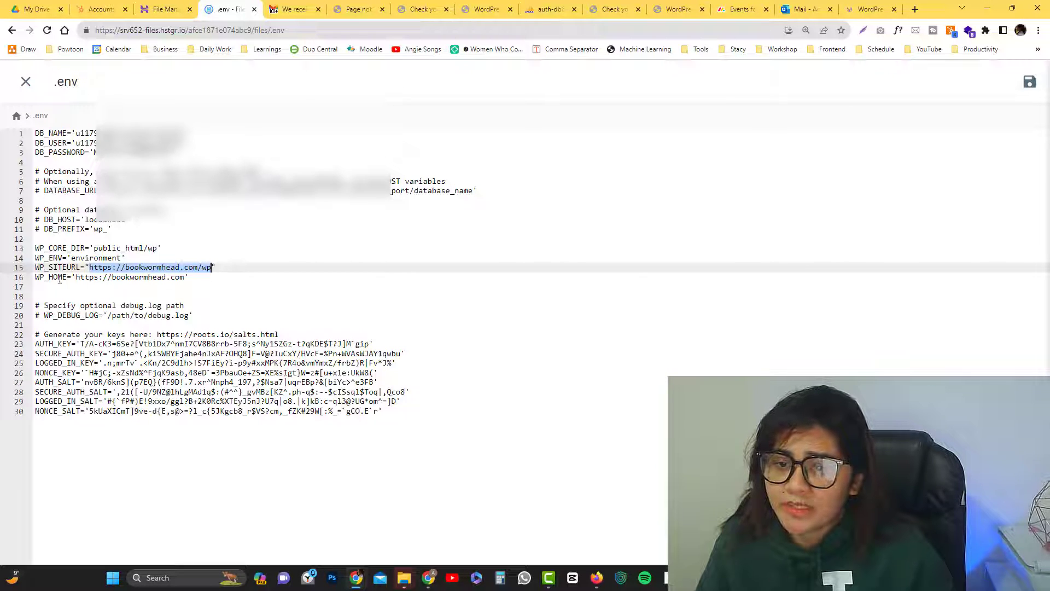
drag(73, 276, 185, 277)
click(1028, 82)
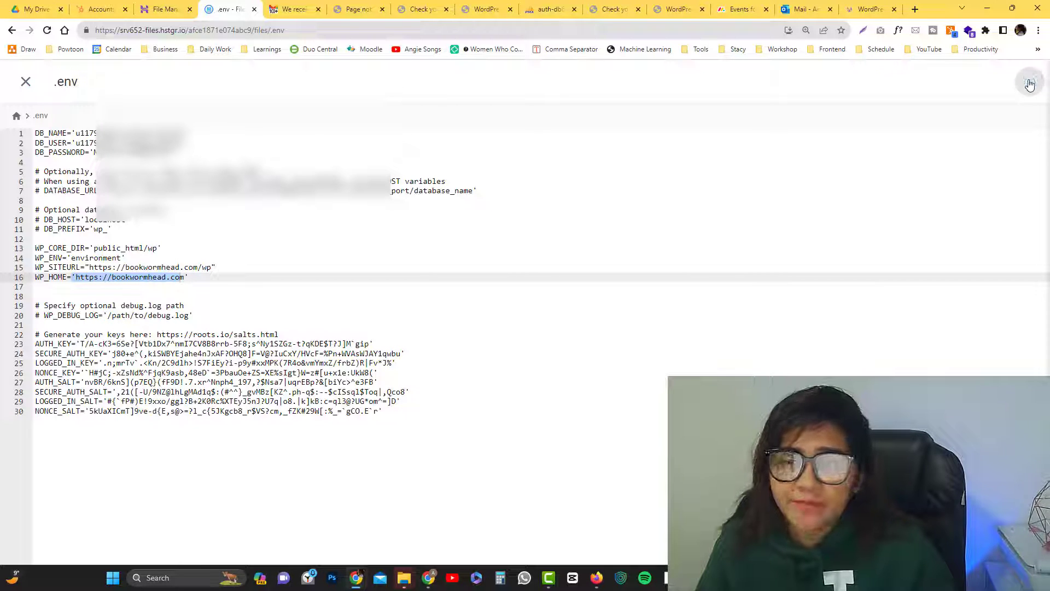
Step: Close the .env editor and open hPanel's Databases > Management page listing the MySQL databases
click(27, 90)
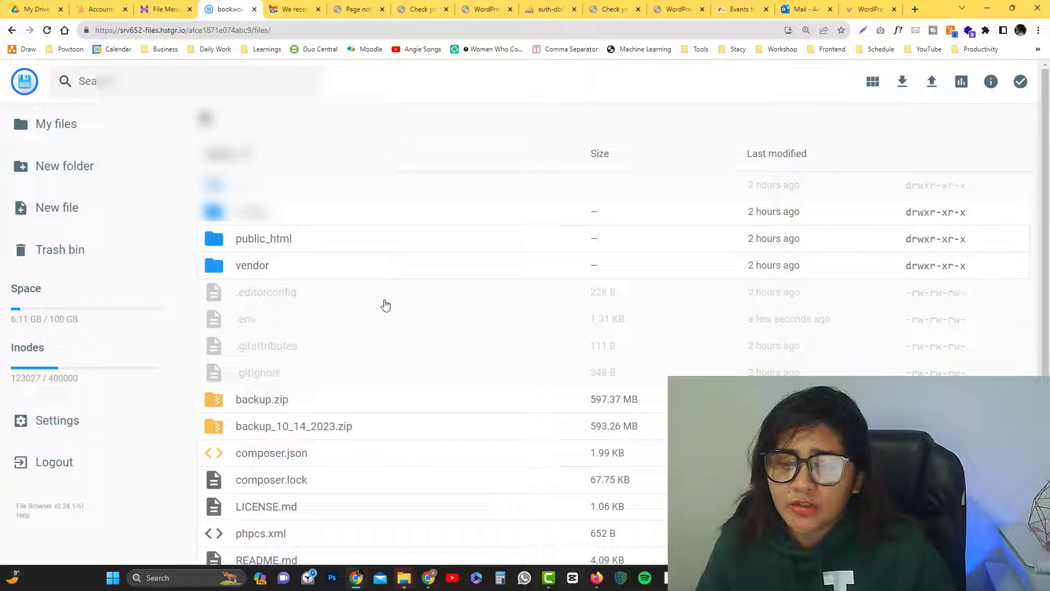
click(164, 10)
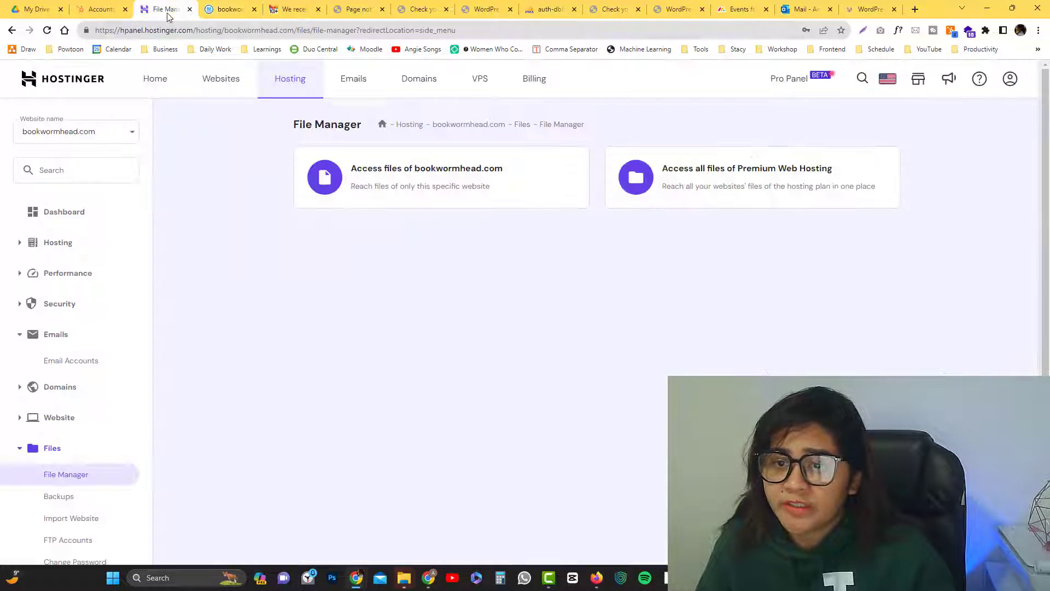
scroll(85, 475, down, 2)
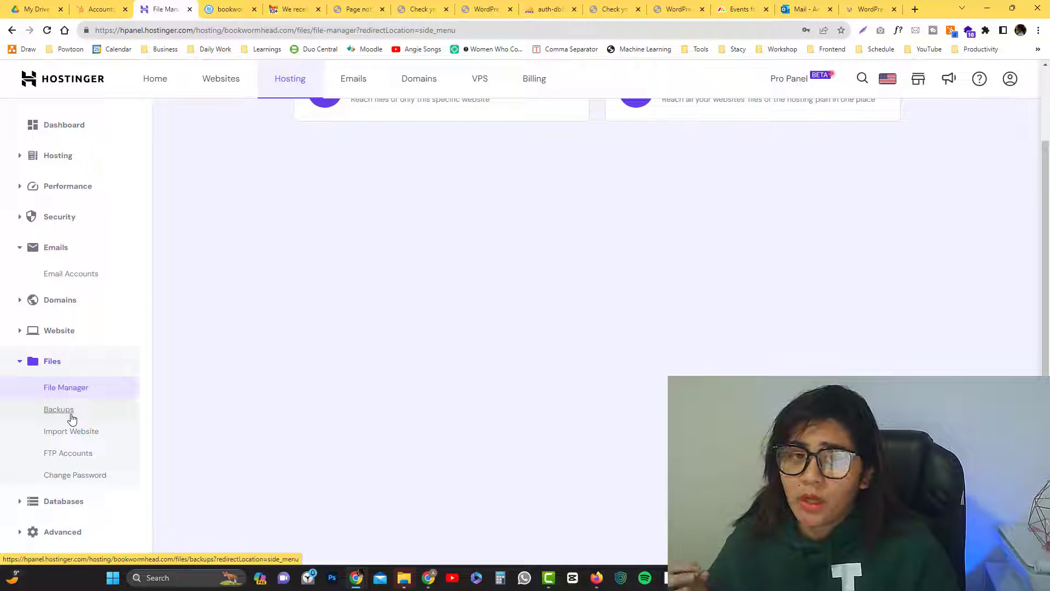
click(76, 502)
click(75, 532)
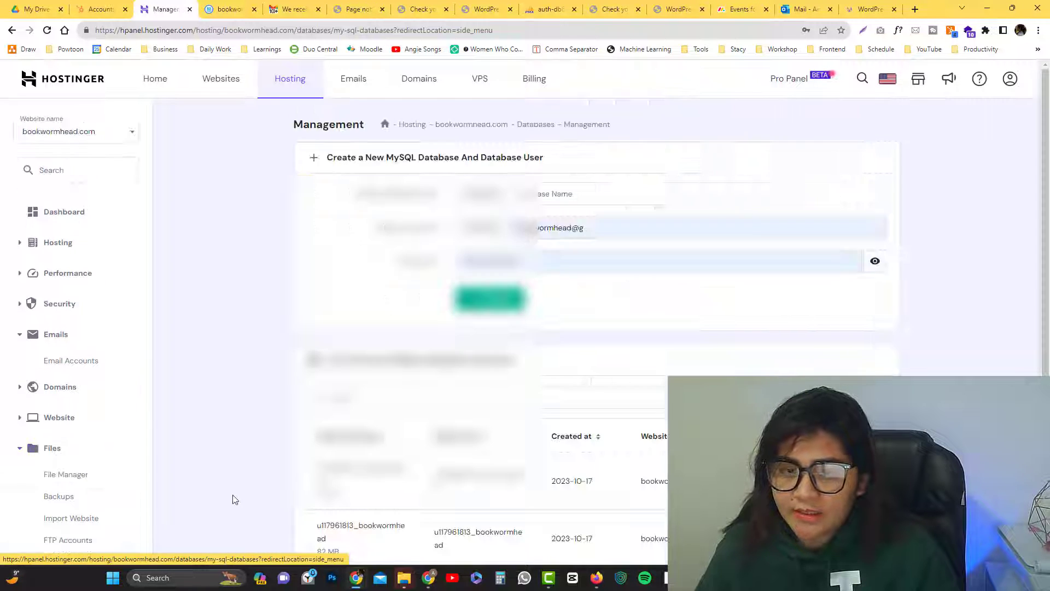
scroll(235, 499, down, 5)
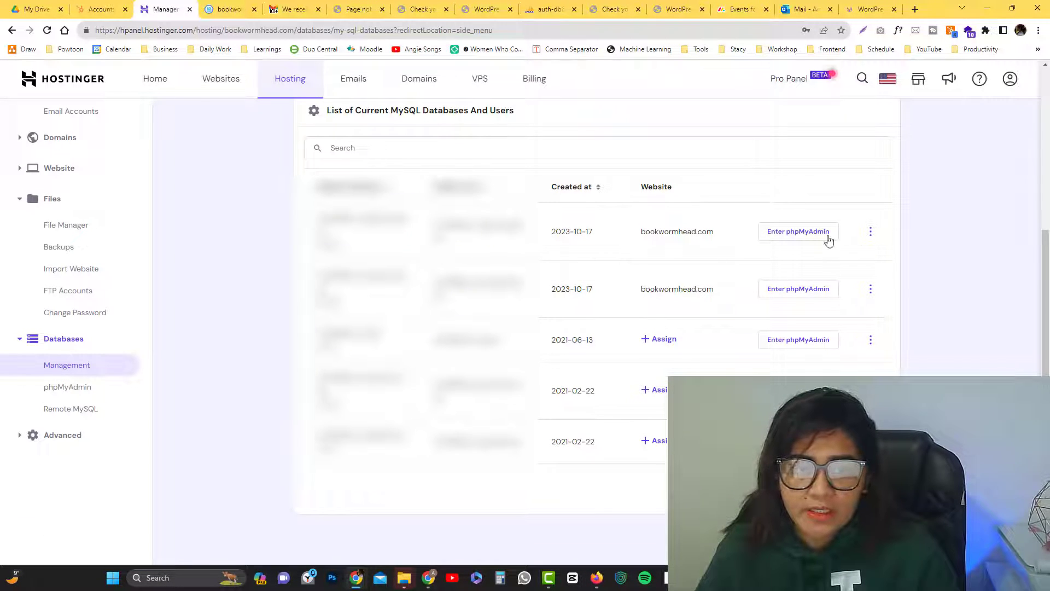
Step: Open the melbournebook database in phpMyAdmin and view its Import page without choosing a file
click(800, 234)
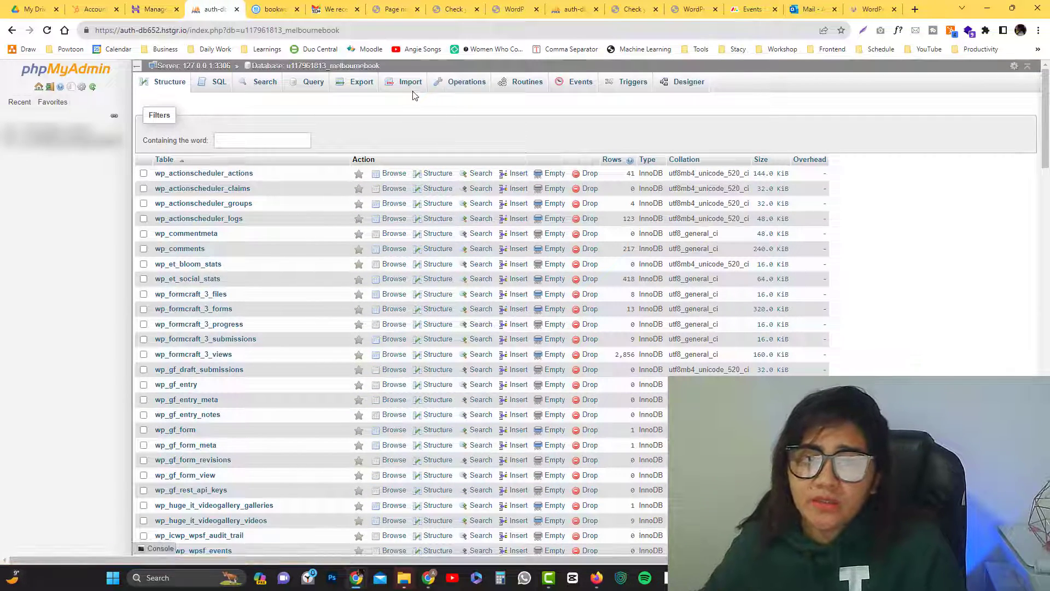
click(410, 86)
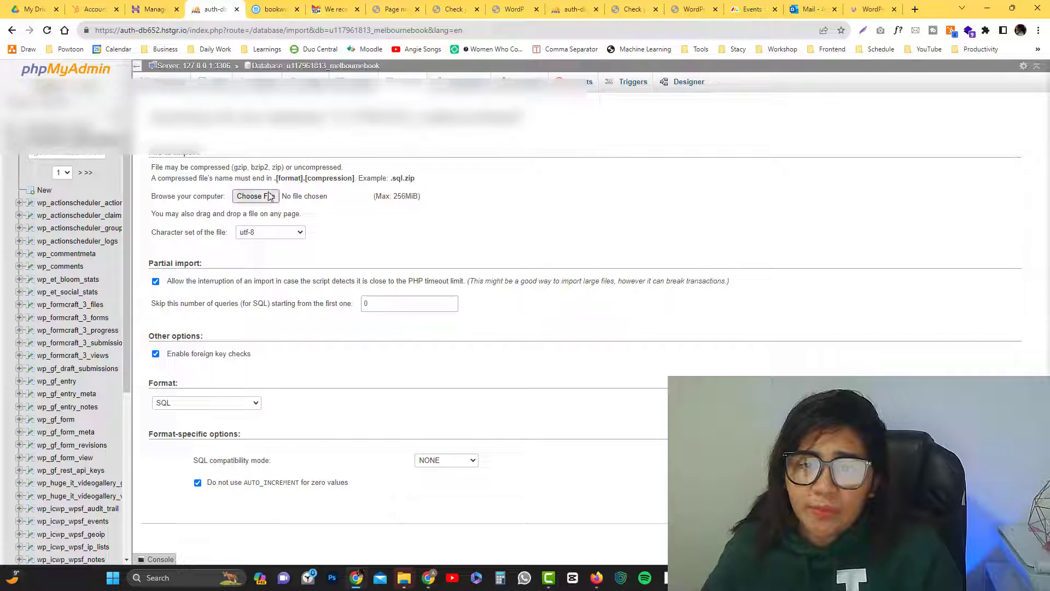
click(270, 196)
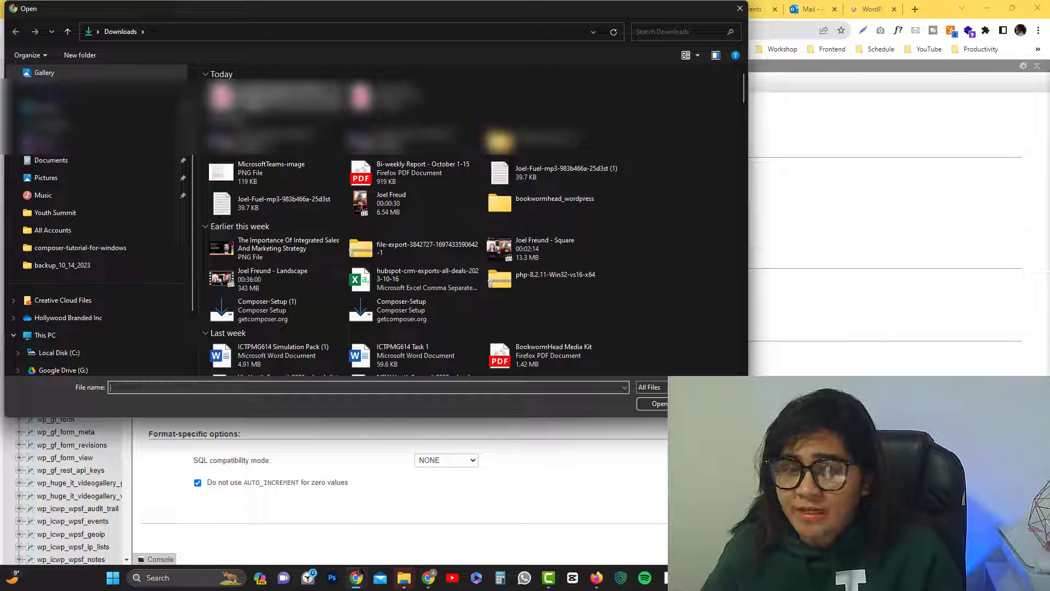
key(Escape)
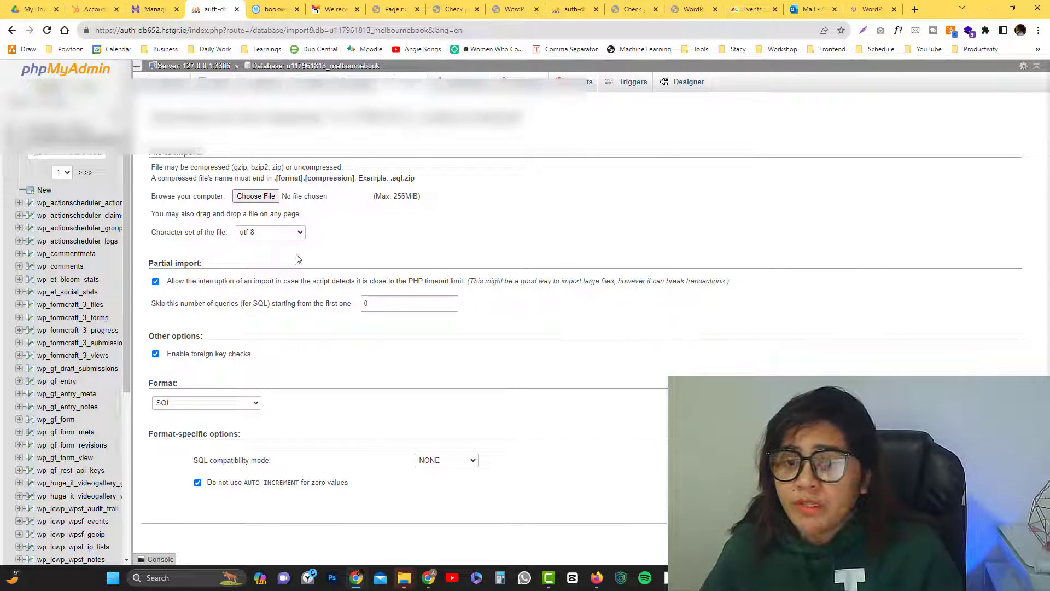
scroll(98, 355, down, 5)
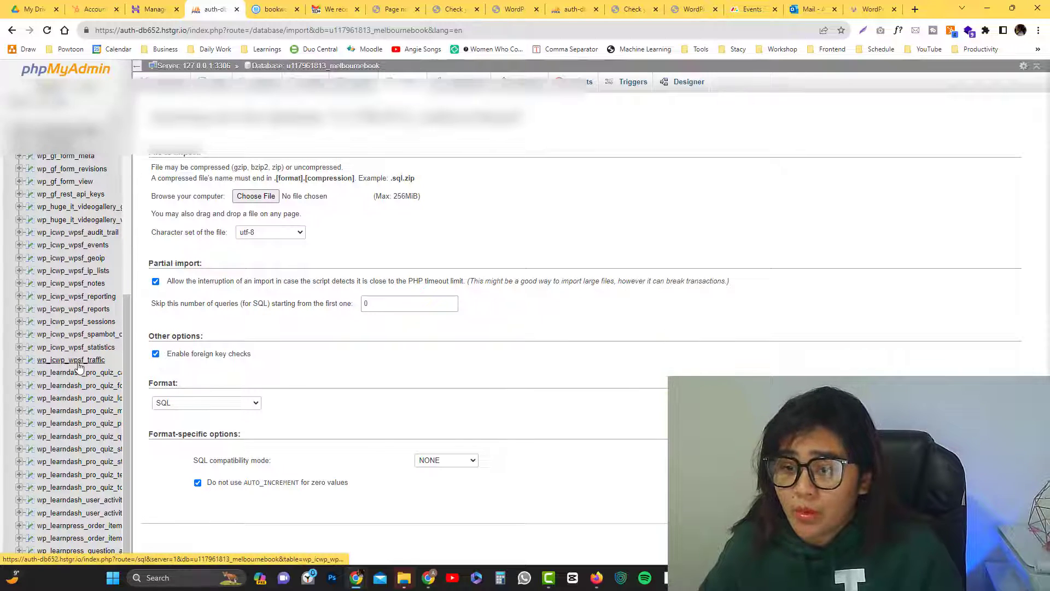
scroll(82, 377, up, 5)
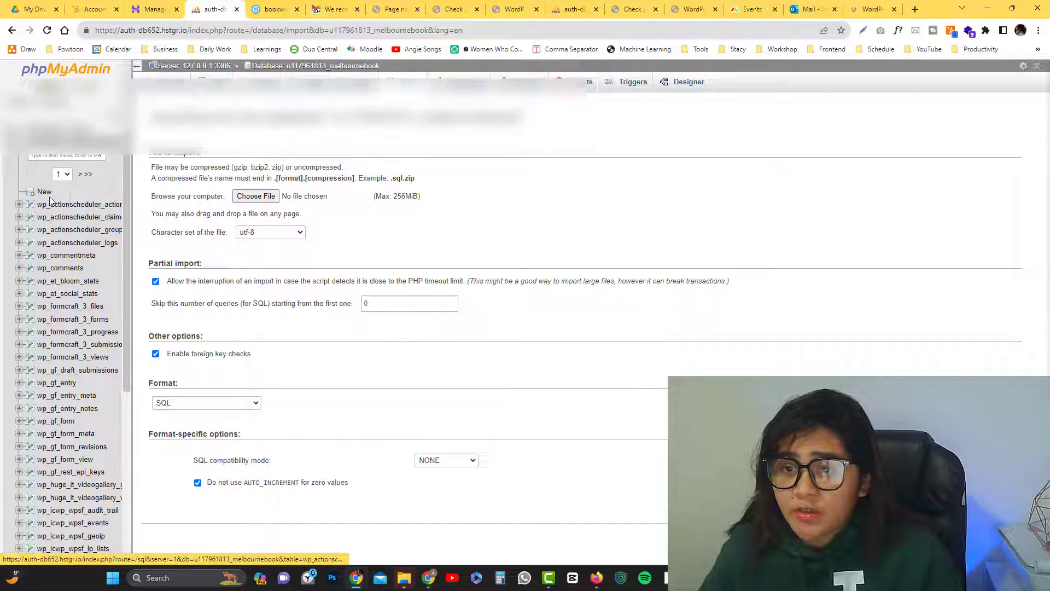
Step: Review the 138-table list, then browse the wp_posts rows from end to top
click(55, 139)
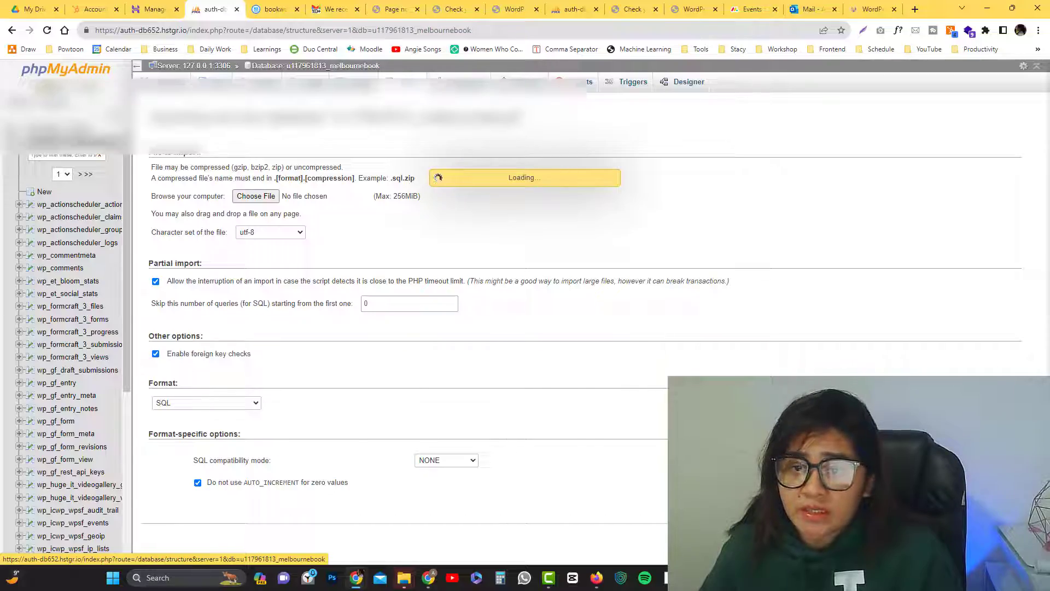
scroll(195, 383, down, 15)
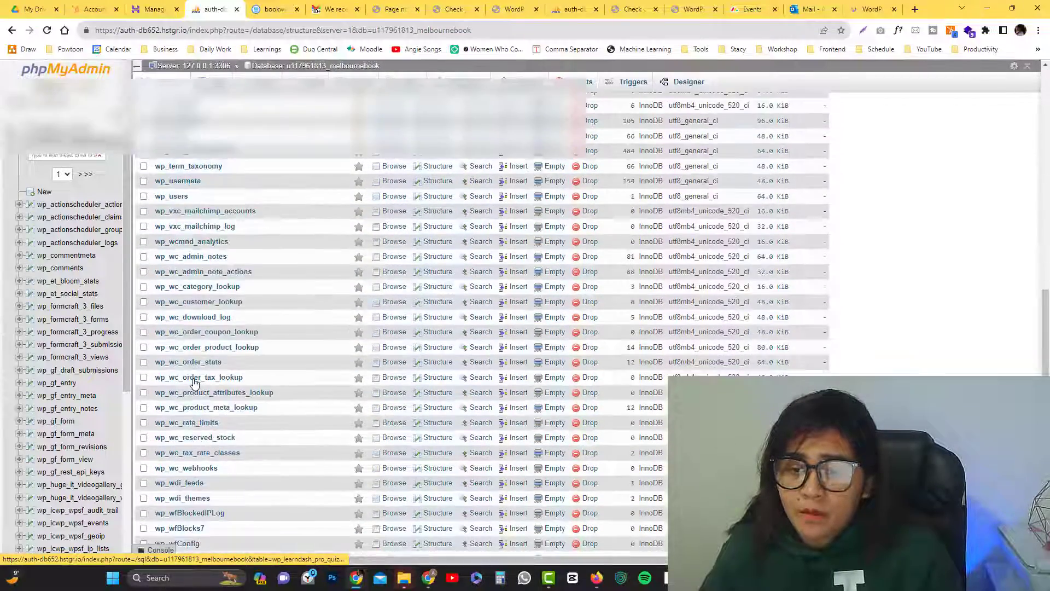
scroll(194, 382, down, 5)
scroll(202, 329, up, 20)
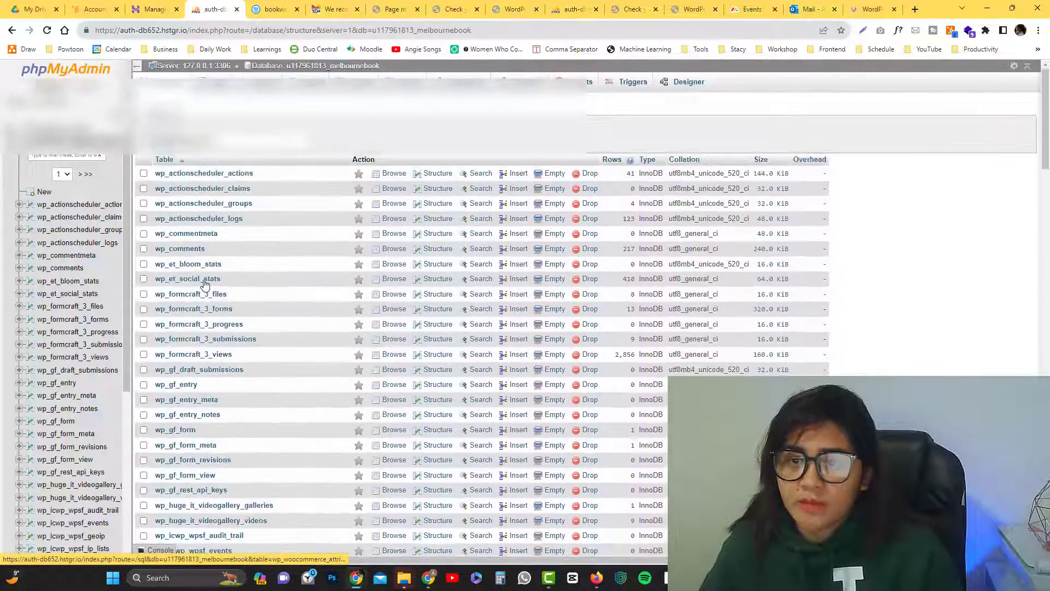
key(End)
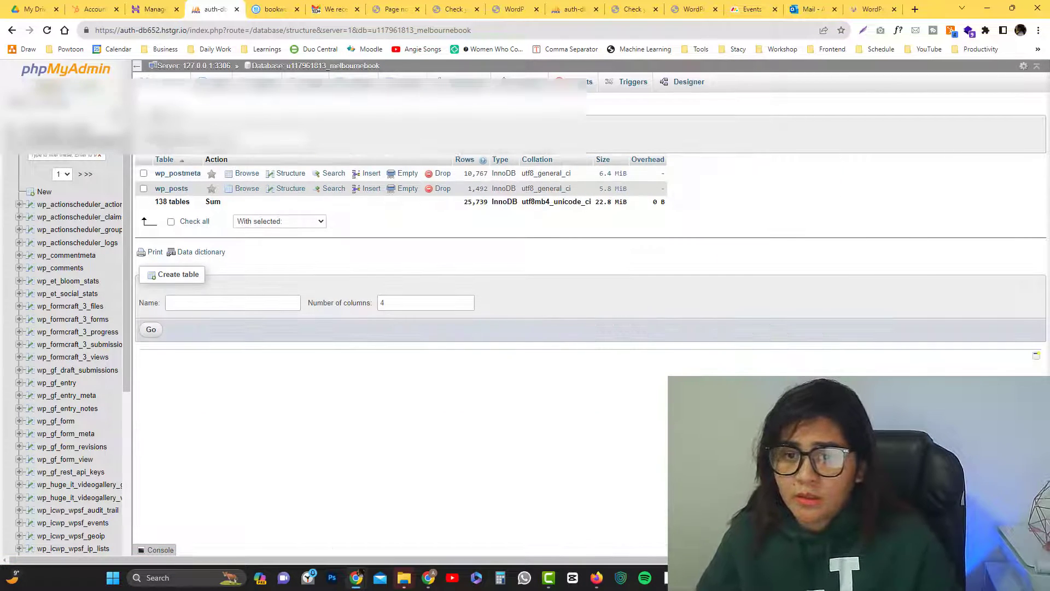
click(166, 188)
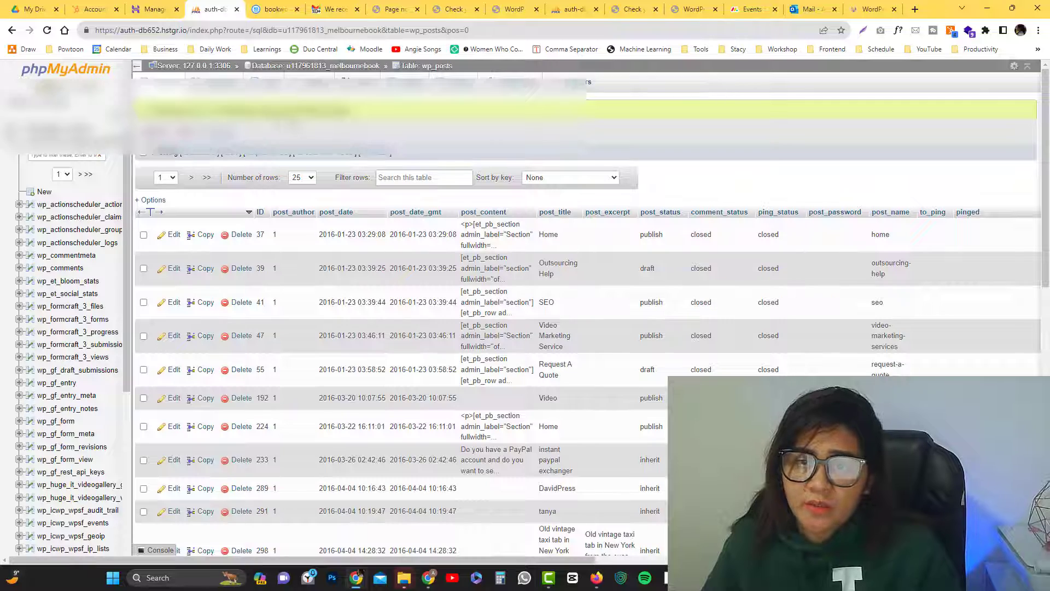
key(End)
key(Home)
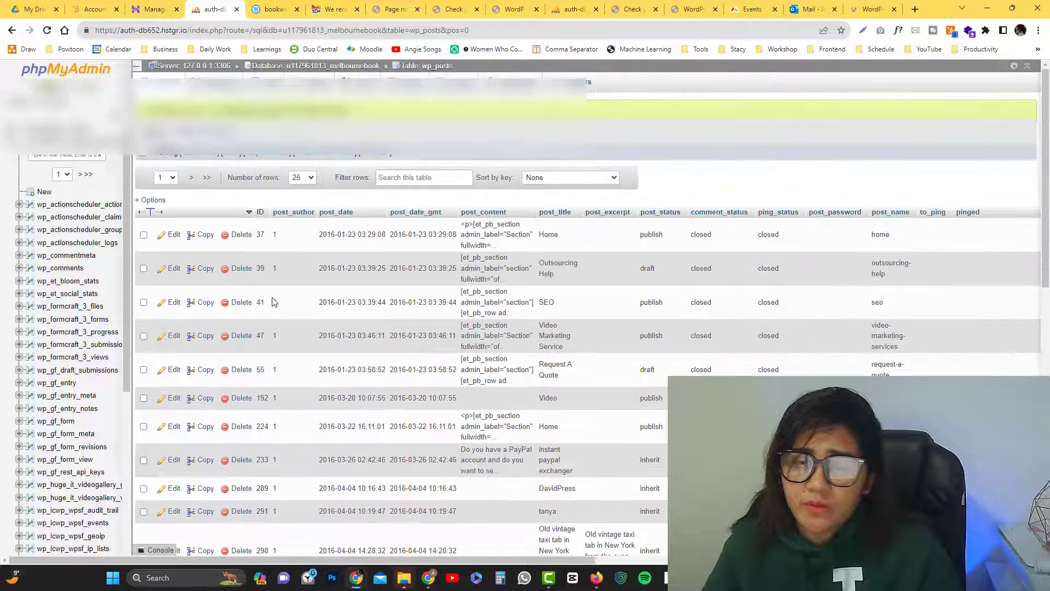
Step: Go from the wp_posts table back to the server's root file list in File Manager
click(268, 9)
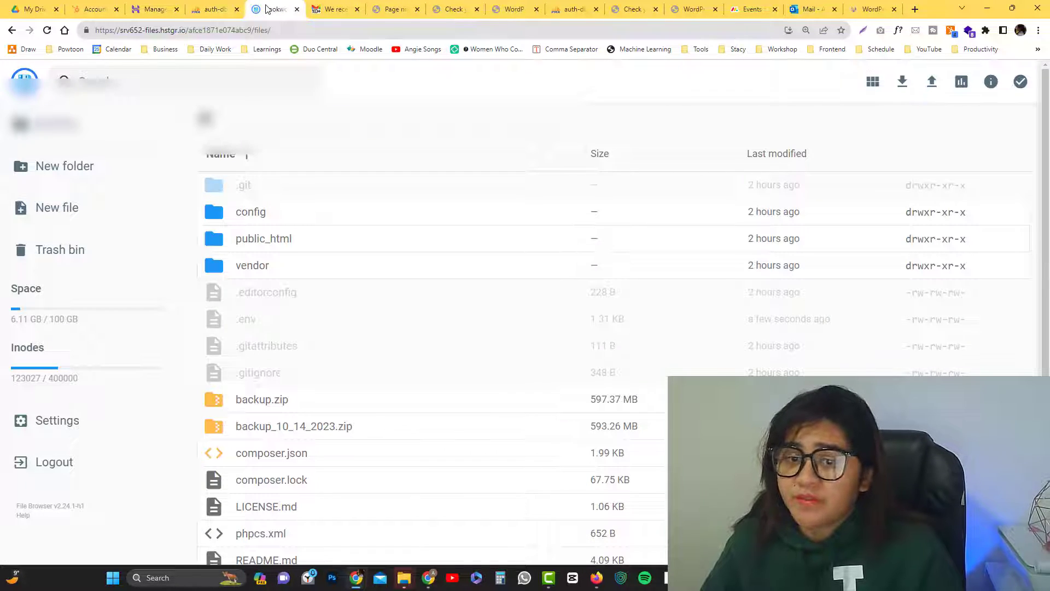
scroll(270, 263, down, 1)
scroll(270, 260, up, 1)
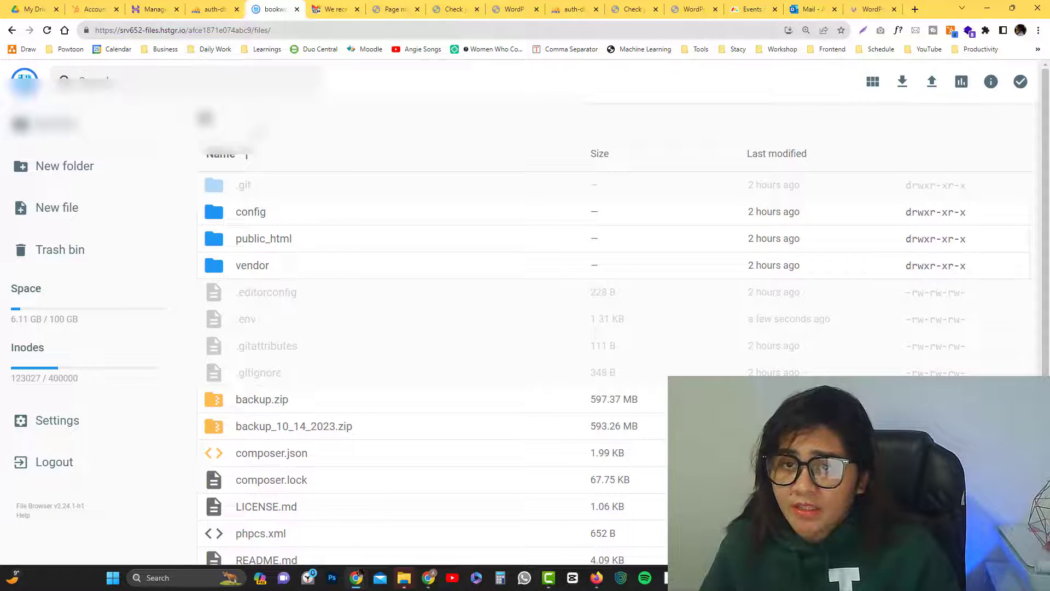
click(209, 11)
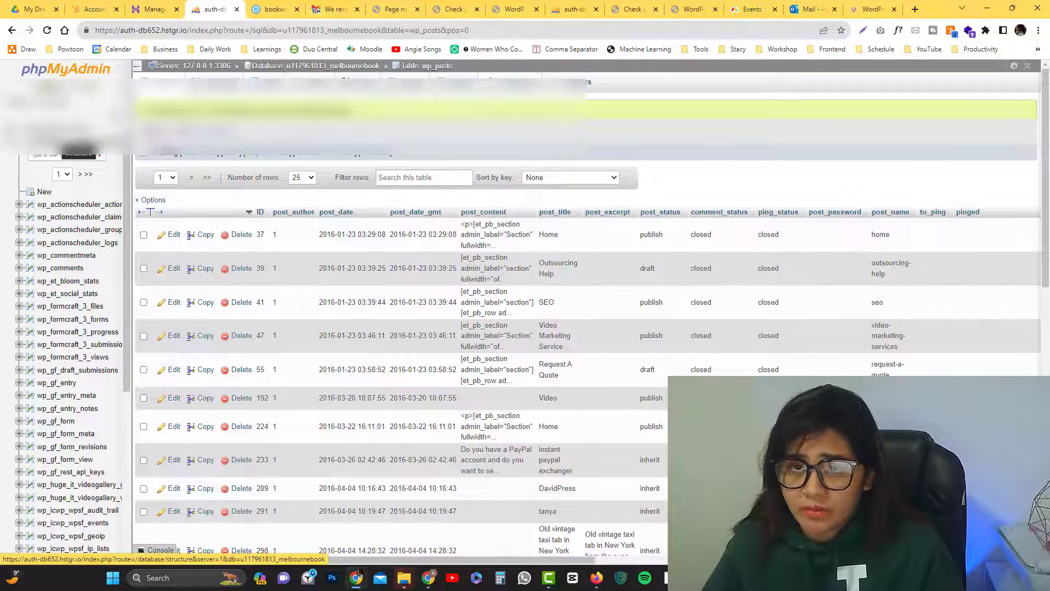
click(283, 5)
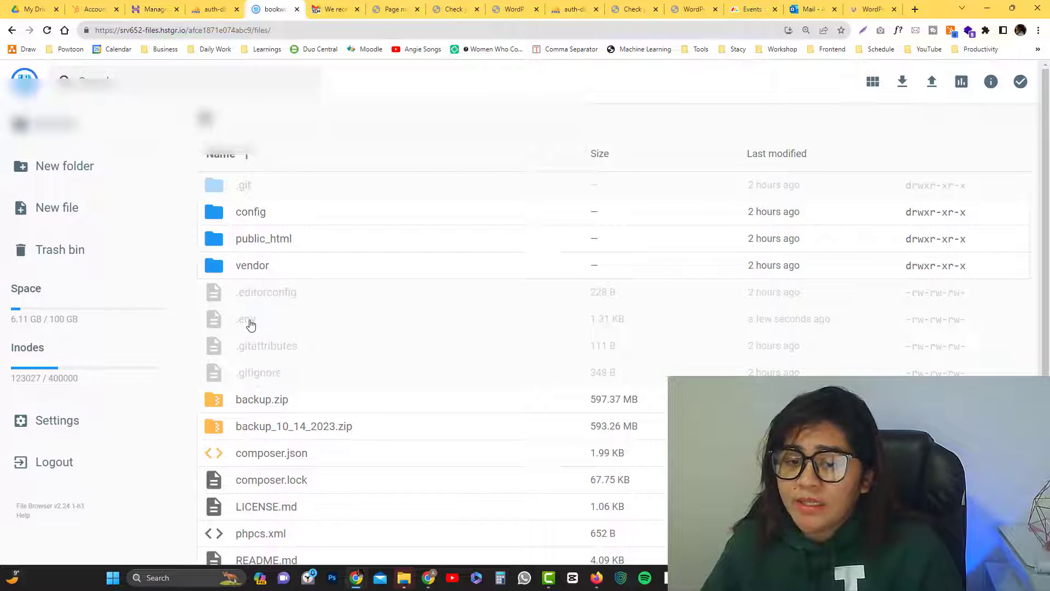
scroll(306, 353, down, 1)
scroll(306, 353, up, 1)
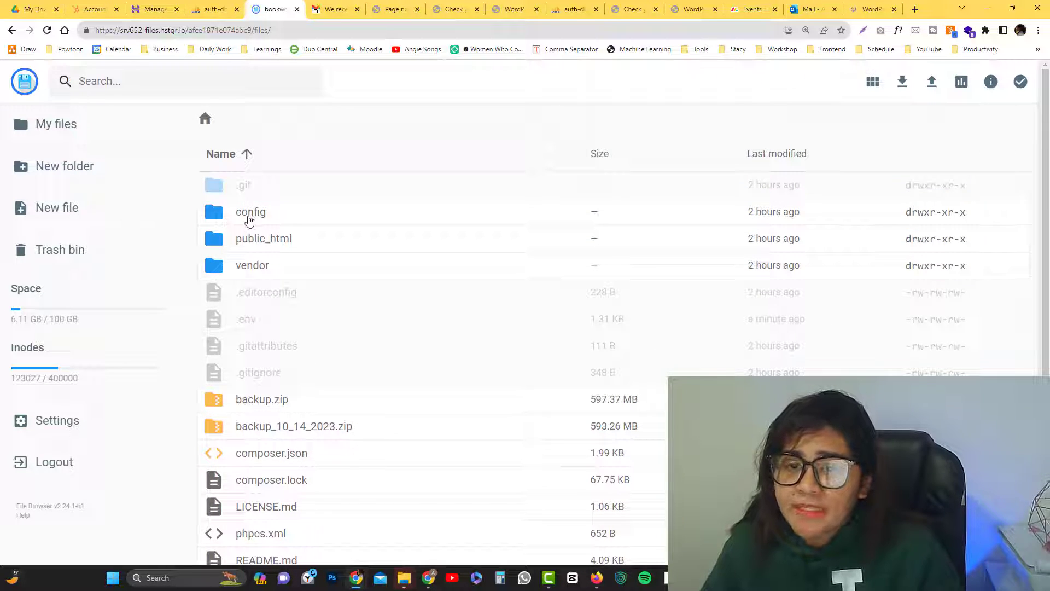
Step: Open config/application.php, verify line 26 sets webroot_dir to '/public_html', and close the editor
double_click(246, 218)
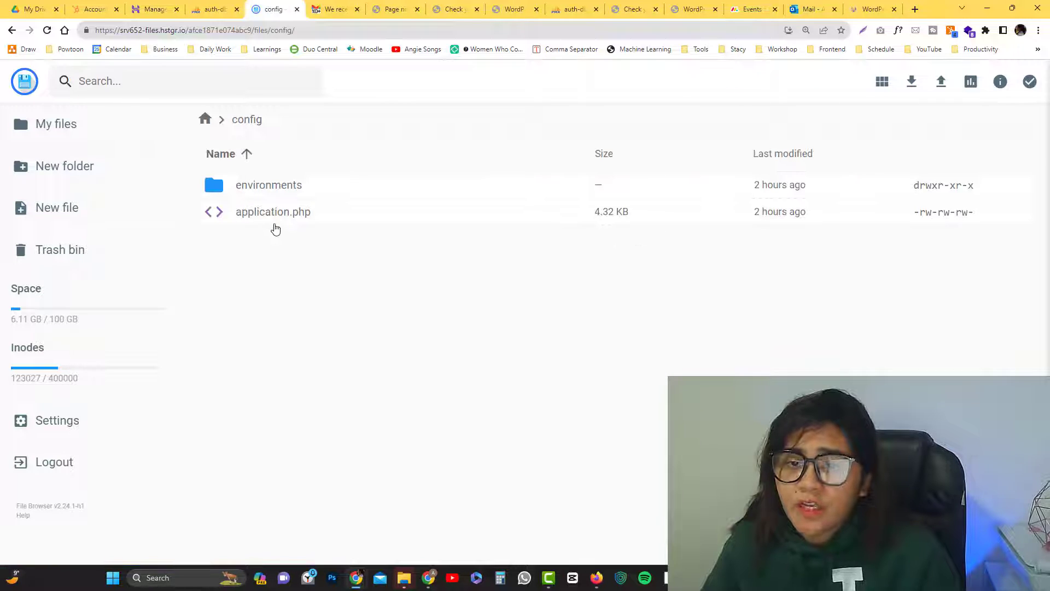
click(224, 224)
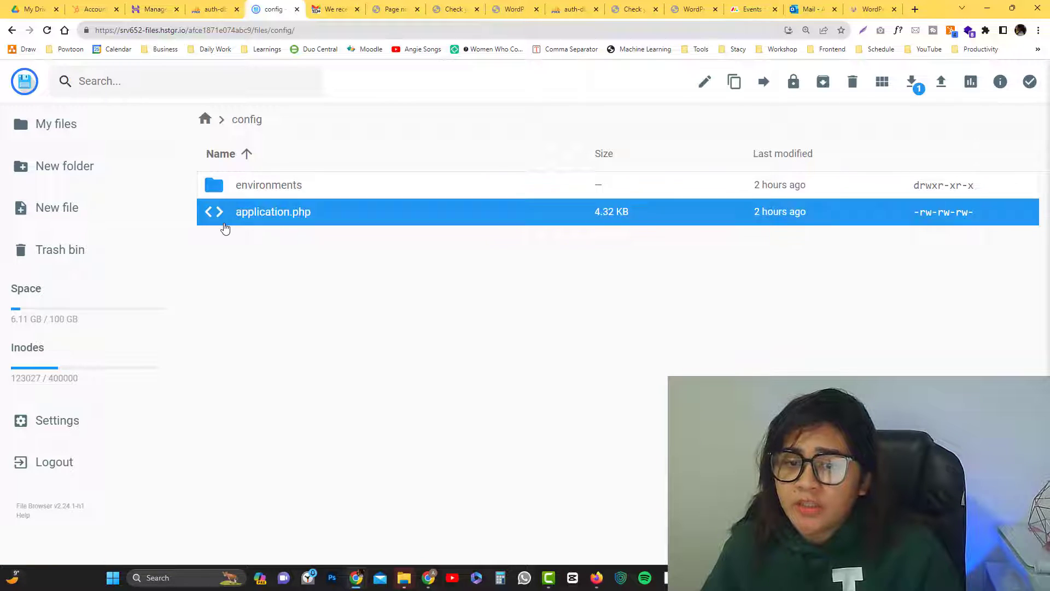
right_click(279, 218)
click(319, 268)
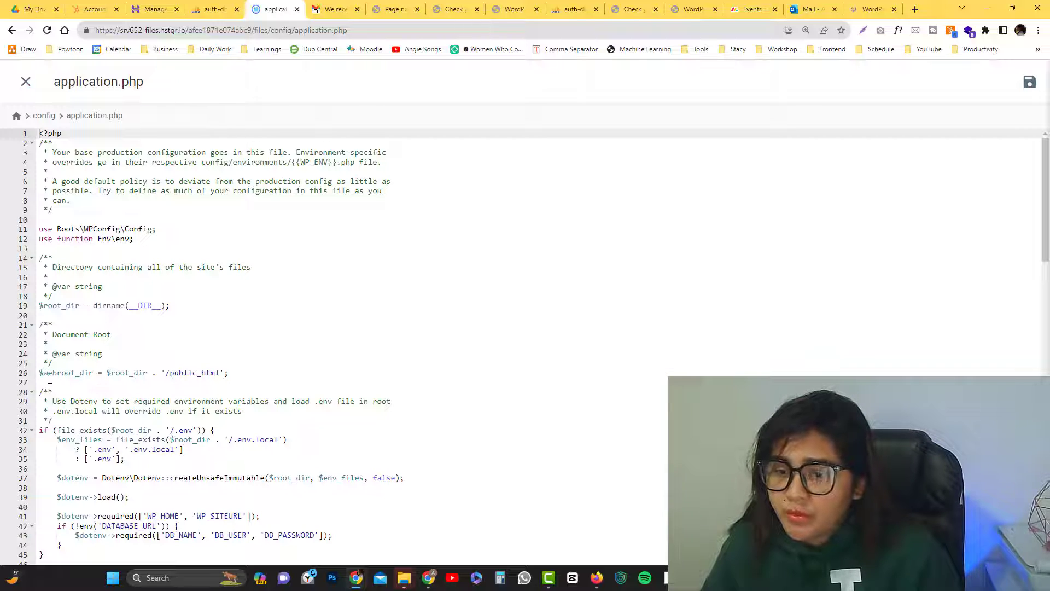
drag(46, 376, 158, 378)
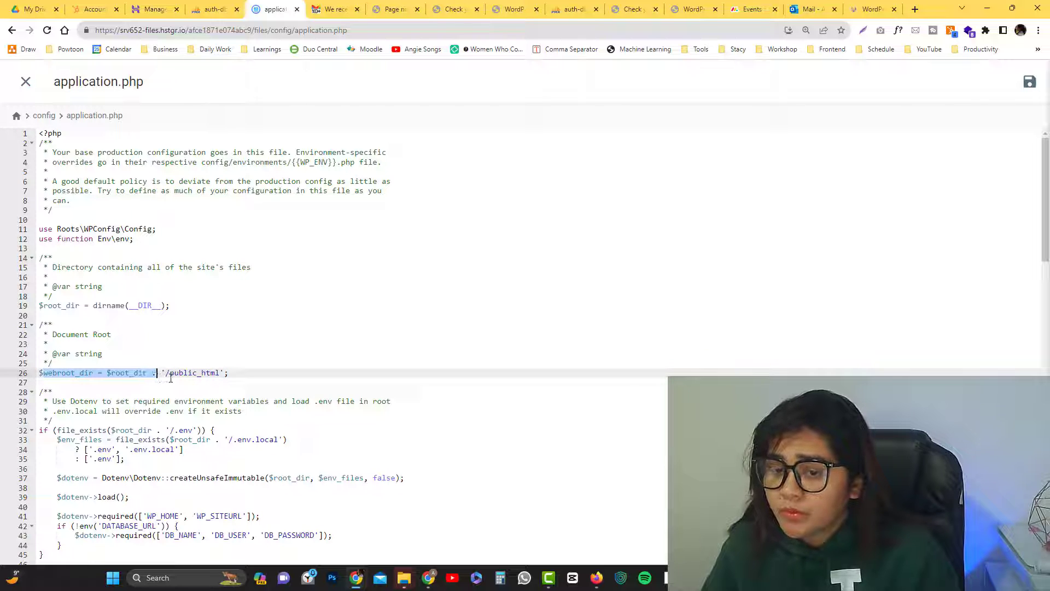
click(171, 377)
double_click(188, 374)
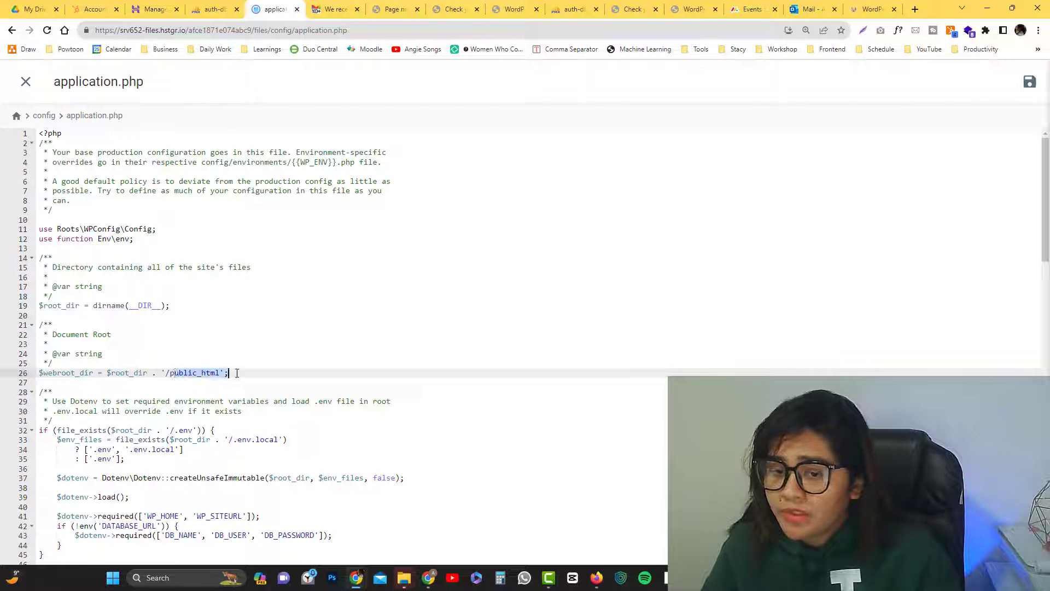
click(216, 373)
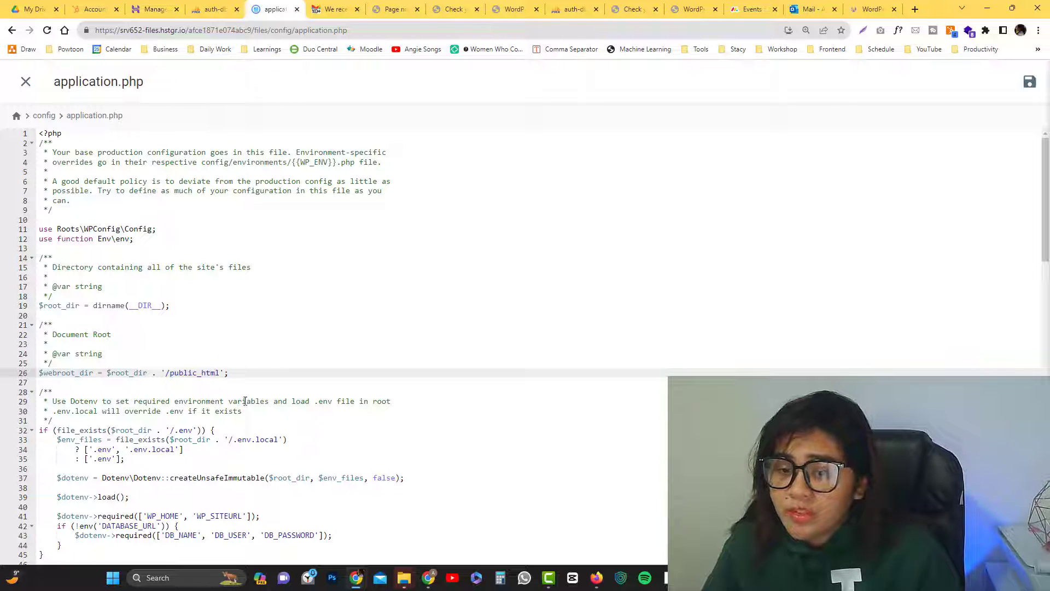
click(25, 82)
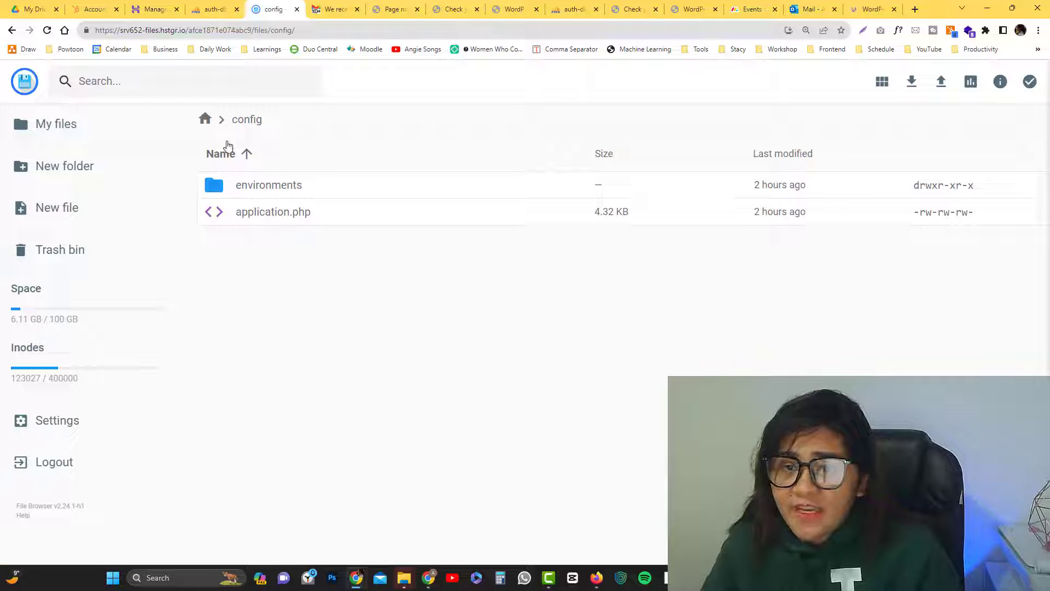
Step: Strip wp/ from the bookwormhead.com address and load the site root
click(383, 11)
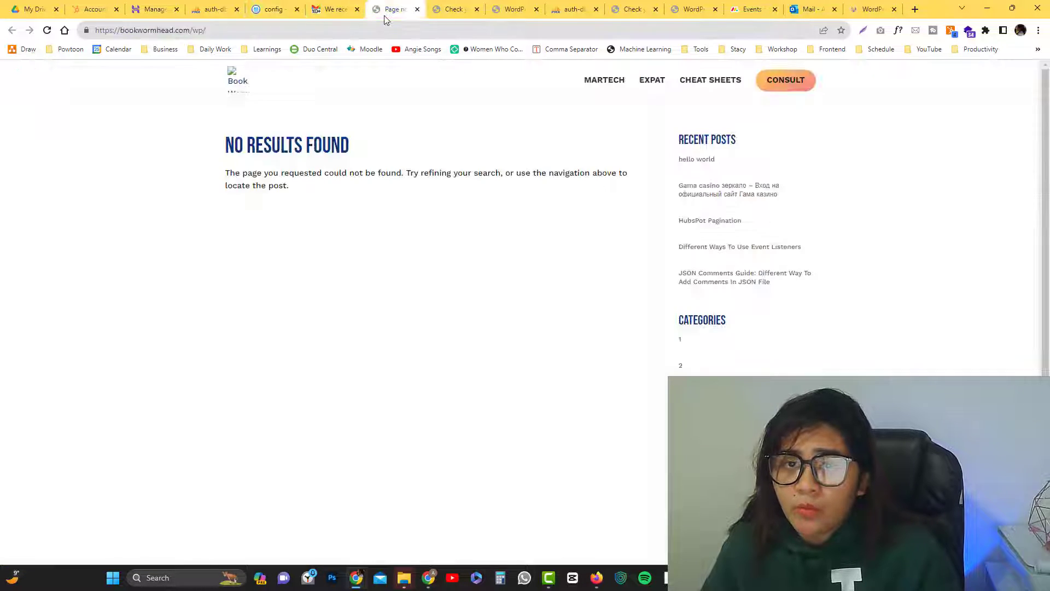
drag(192, 31, 232, 32)
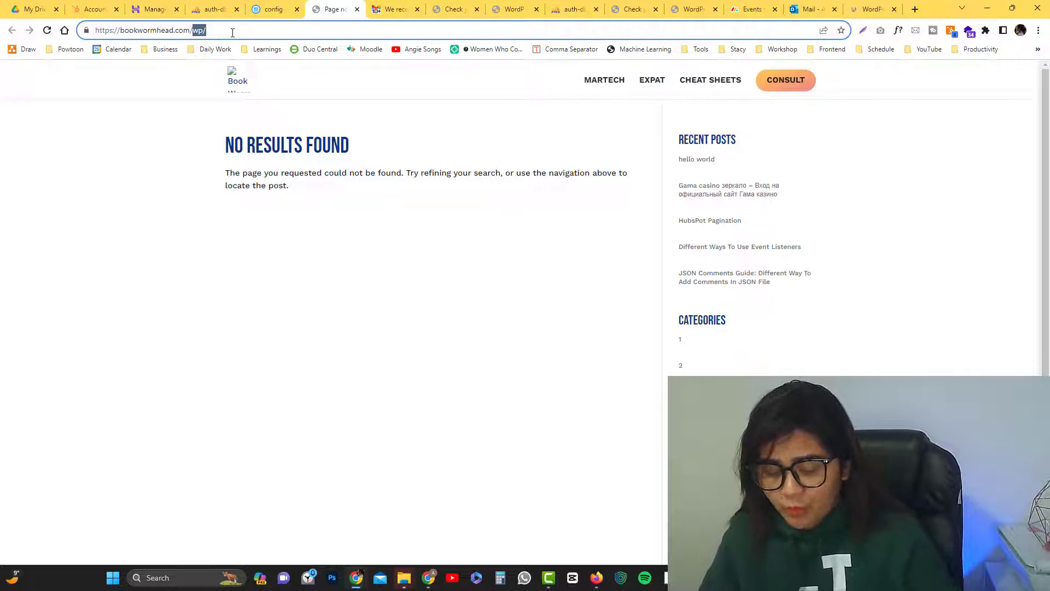
key(BackSpace)
key(Return)
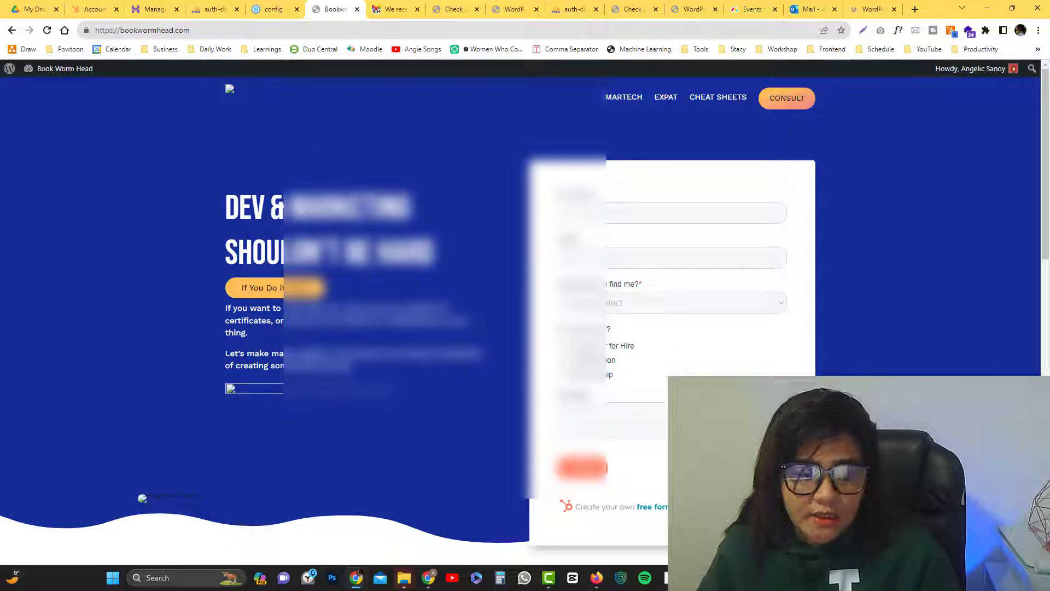
Step: Check Local's PHP 8.1.9, minimize Local, and return to hPanel's MySQL databases page
key(alt+Tab)
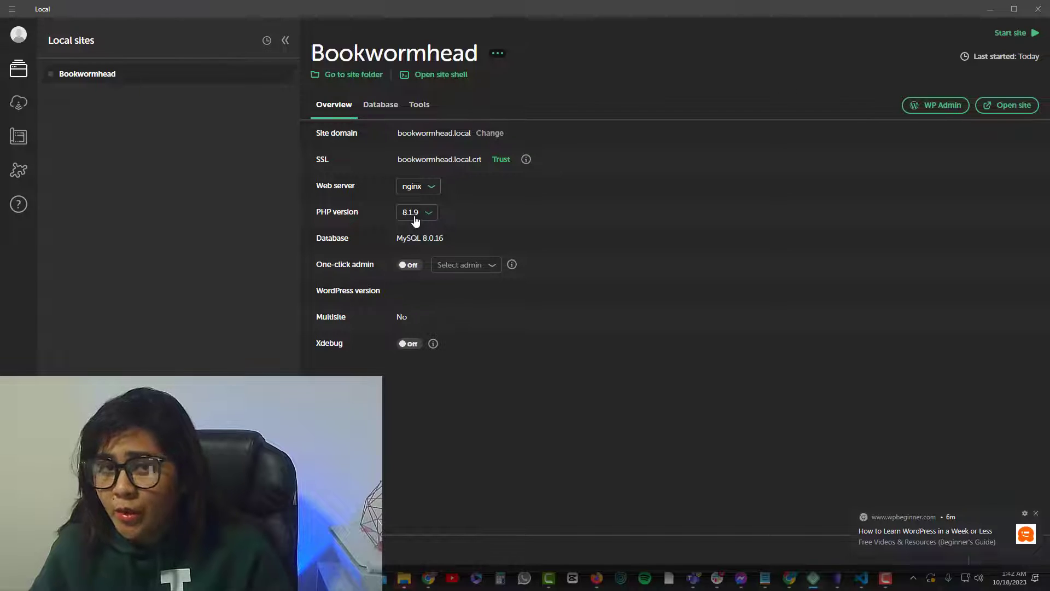
click(990, 9)
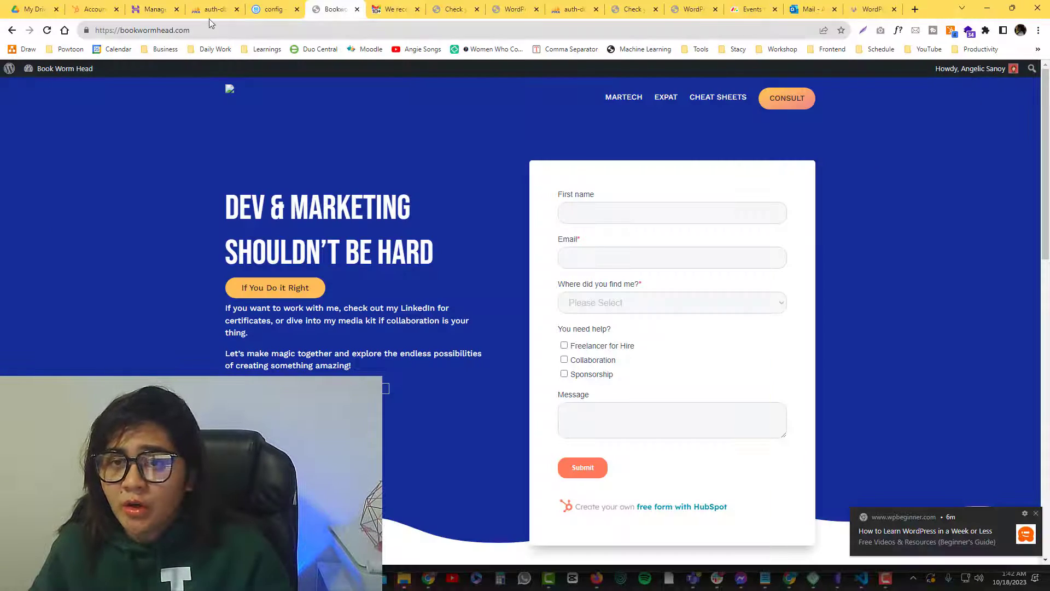
click(212, 15)
click(155, 10)
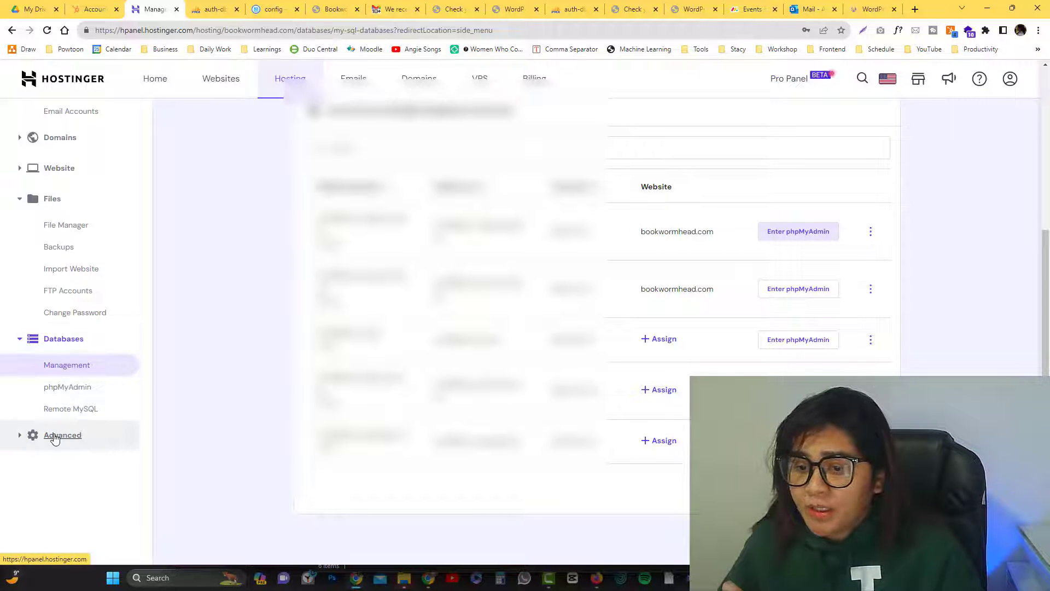
Step: Confirm hPanel's Advanced > PHP Configuration shows PHP 8.1, matching the Local site
scroll(63, 381, up, 5)
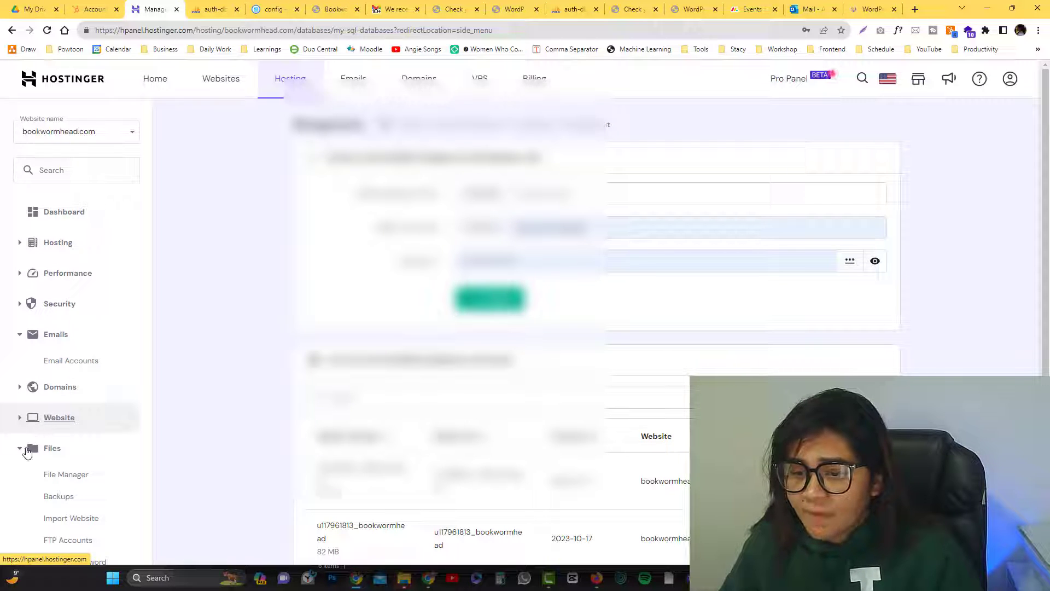
scroll(54, 458, down, 5)
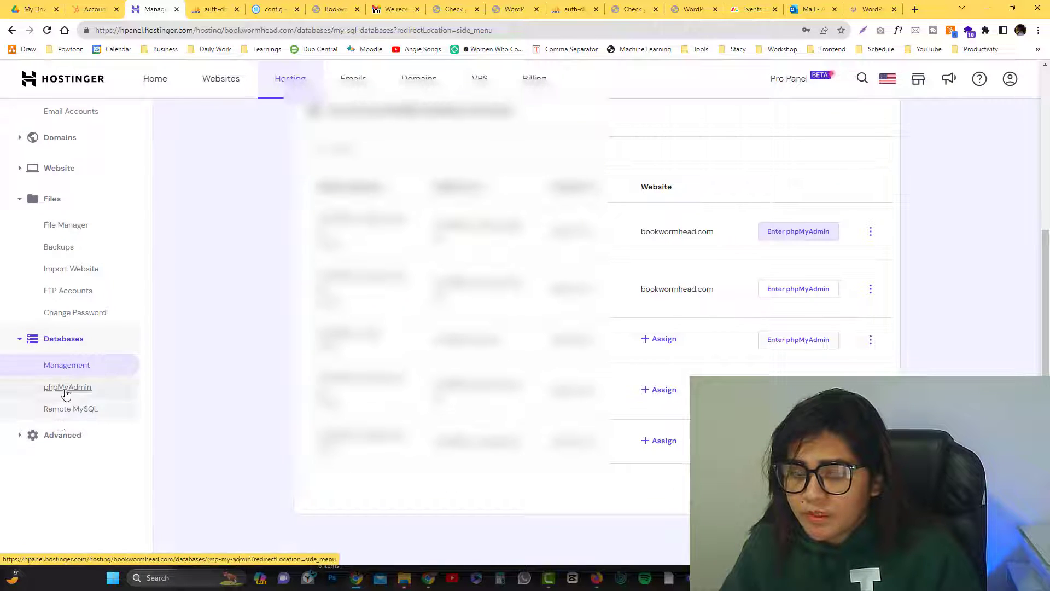
click(76, 387)
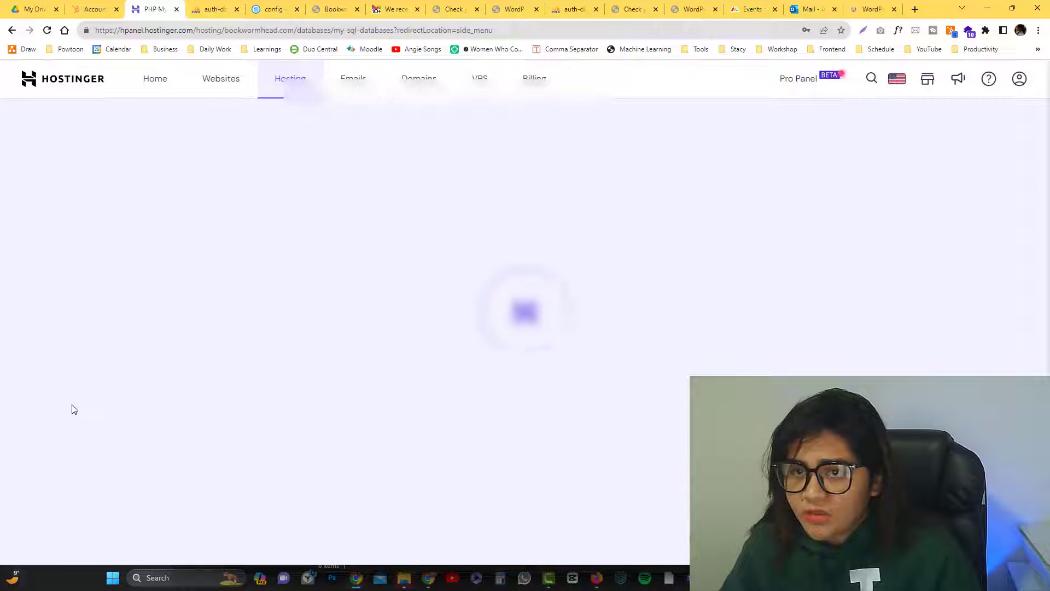
scroll(70, 405, down, 3)
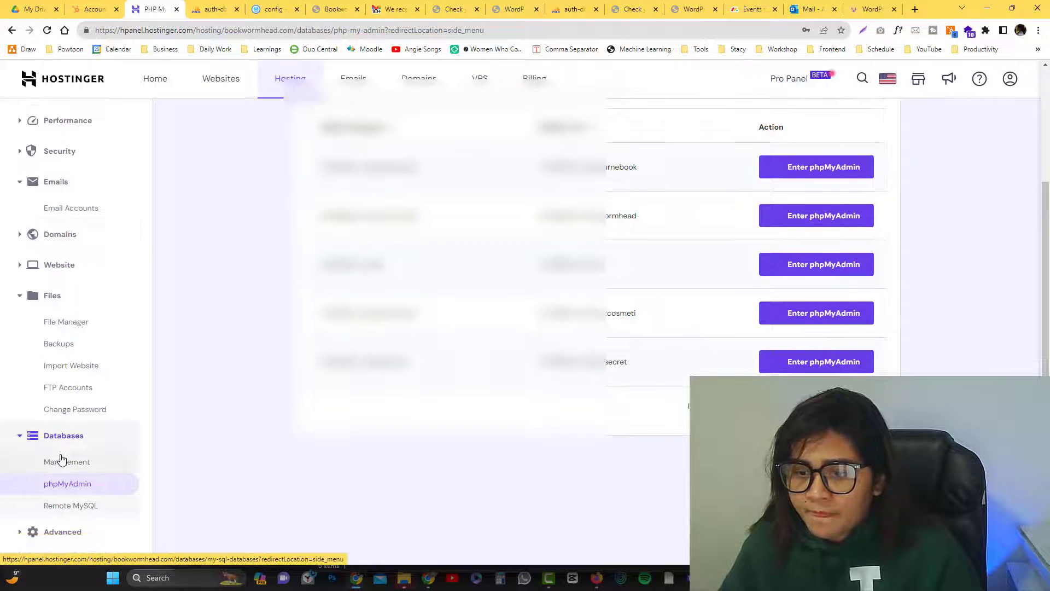
click(54, 532)
scroll(51, 492, down, 5)
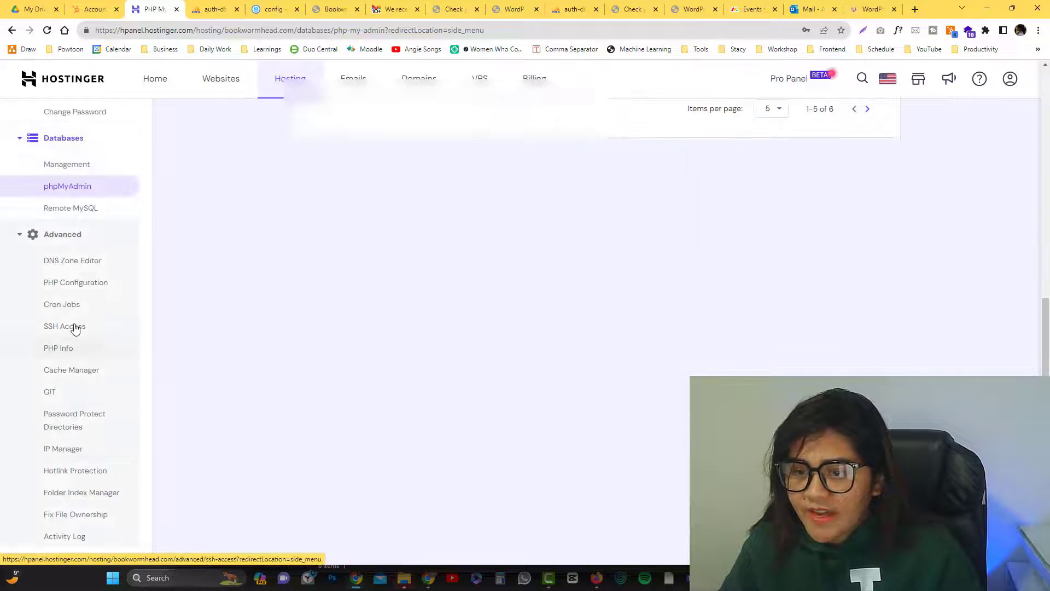
click(63, 283)
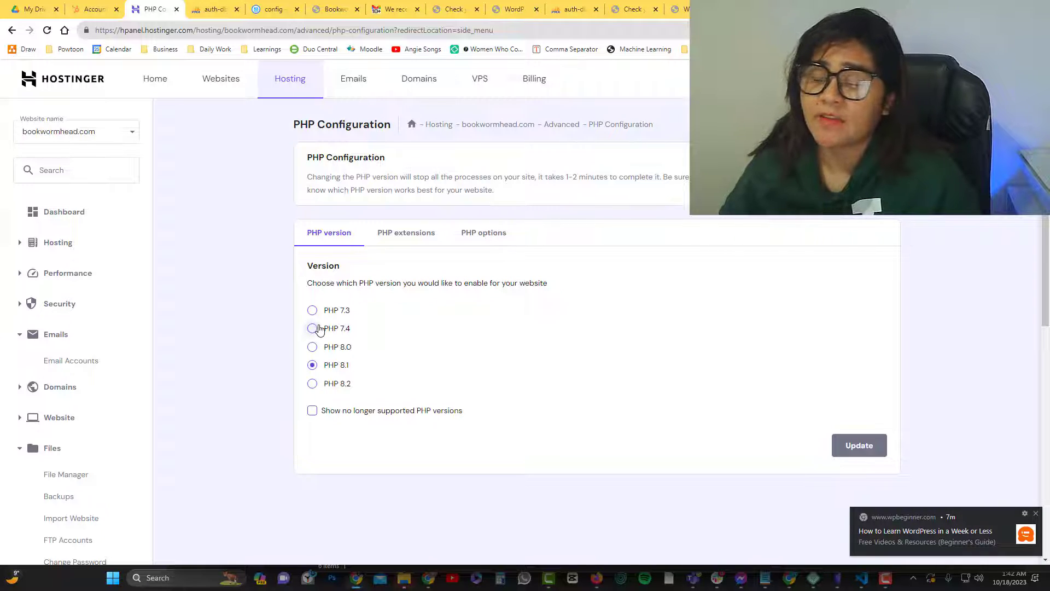
click(814, 579)
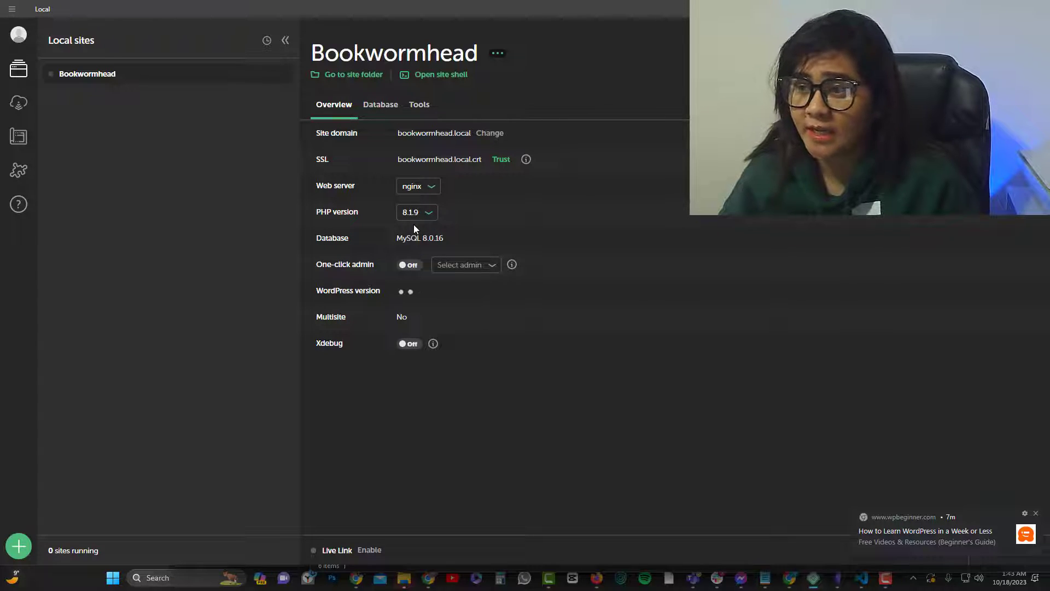
click(356, 579)
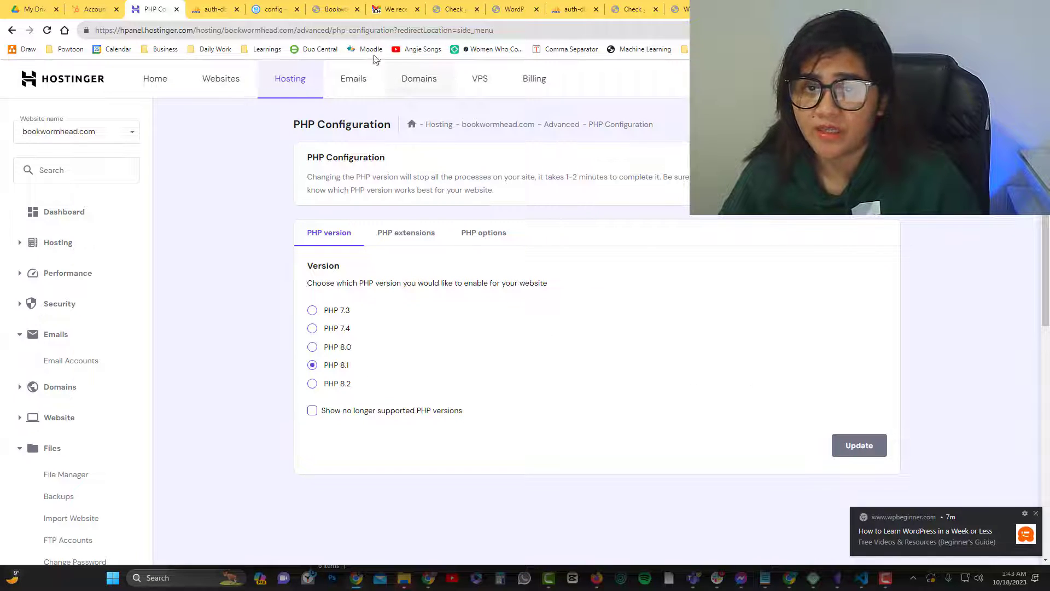
Step: Reload bookwormhead.com so its 'DEV & MARKETING SHOULDN'T BE HARD' home page renders
click(333, 9)
click(335, 26)
key(Return)
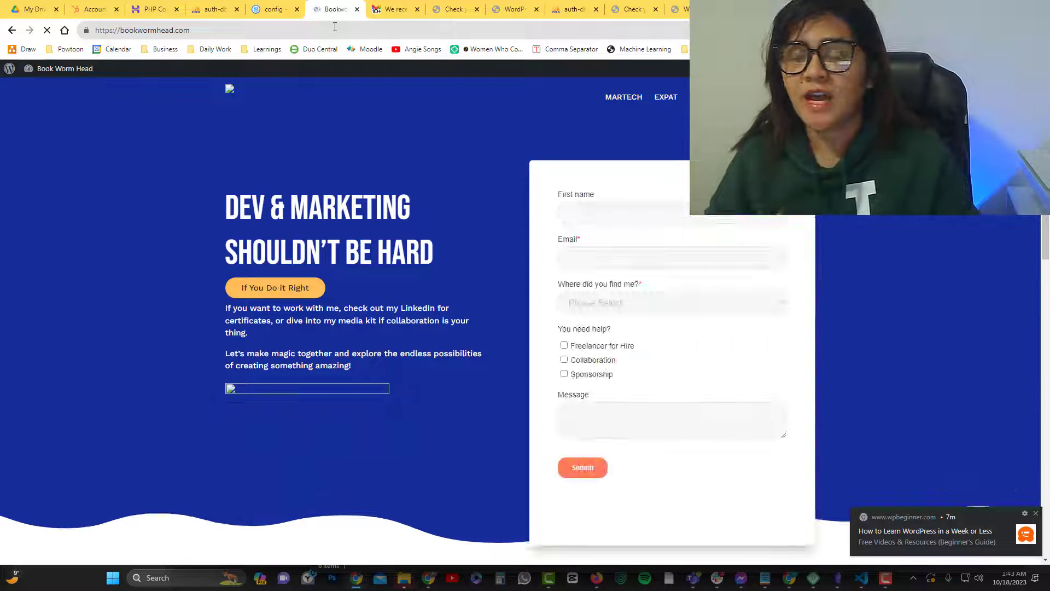
Step: Leave the config folder for the root listing with config, public_html, vendor and .env
click(281, 23)
click(265, 10)
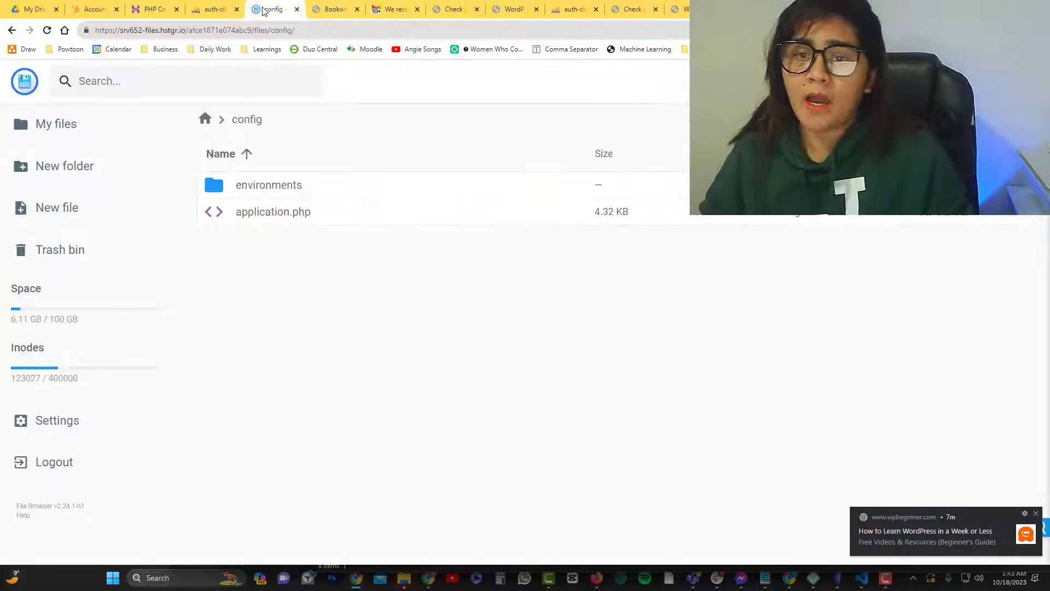
click(205, 120)
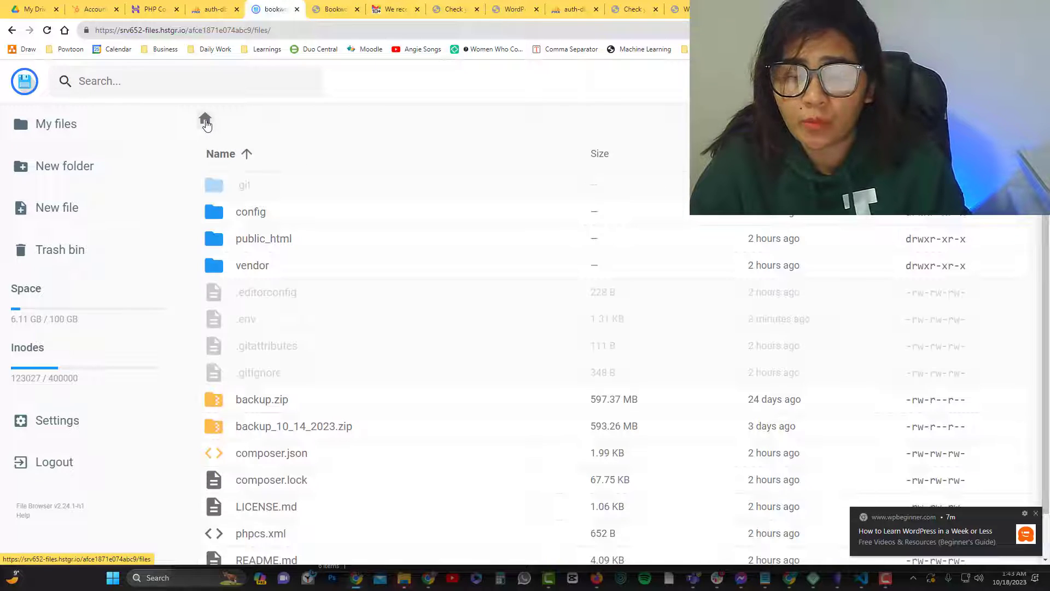